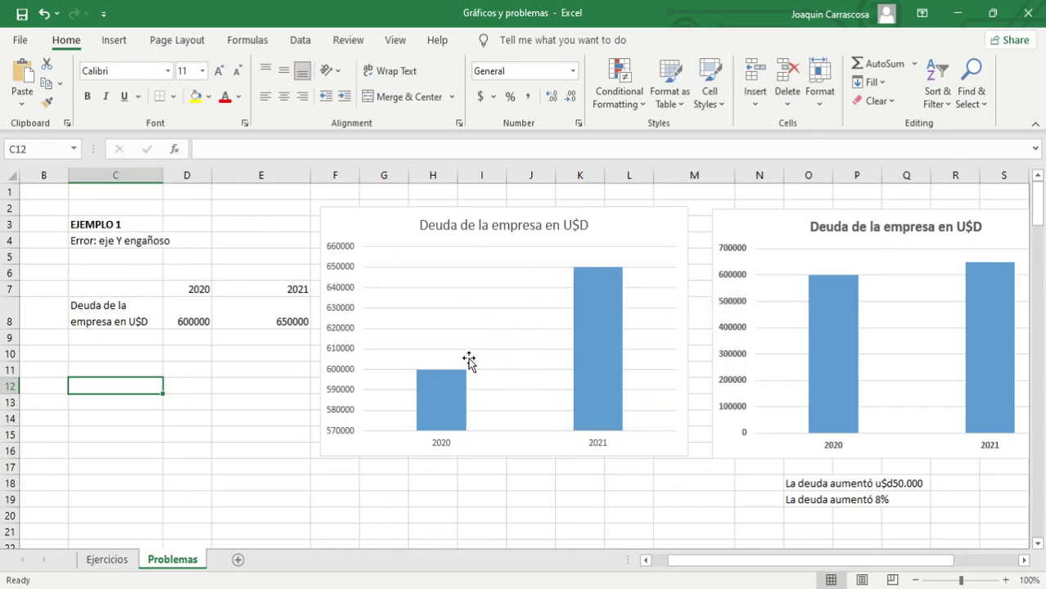
# Examine the debt figures for 2020 and 2021 in Ejemplo 1 and the bars and vertical axis of the chart beside them.
pyautogui.moveTo(192, 323); pyautogui.dragTo(237, 321)
pyautogui.click(271, 432)
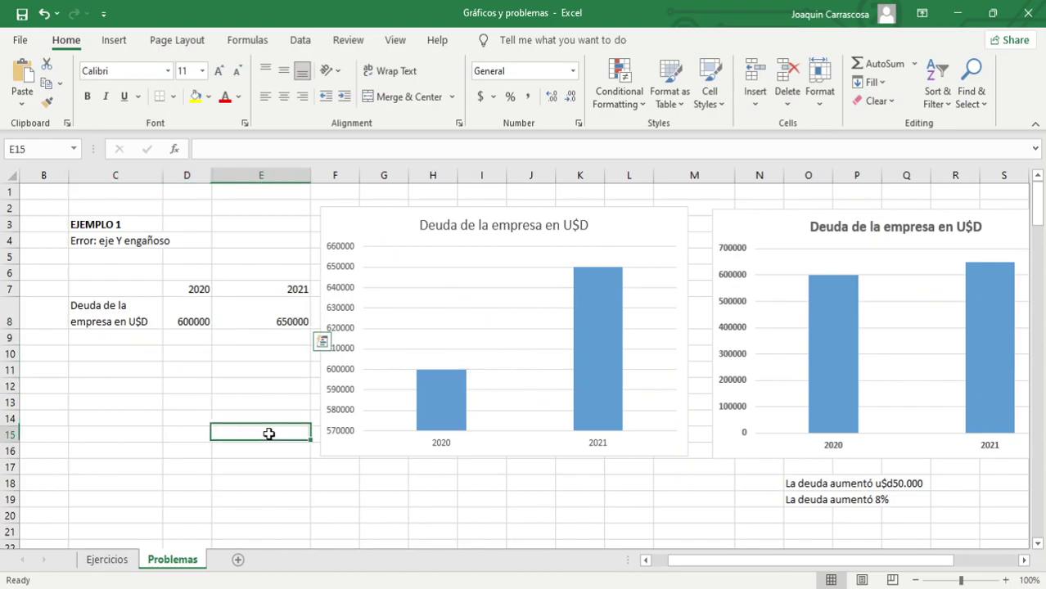
pyautogui.click(437, 396)
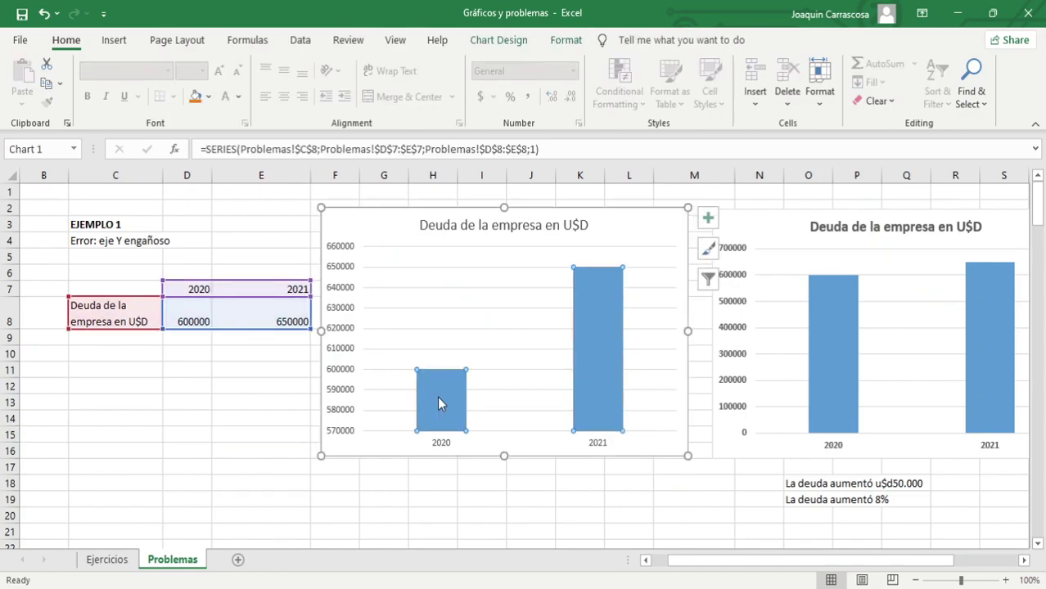
pyautogui.click(593, 323)
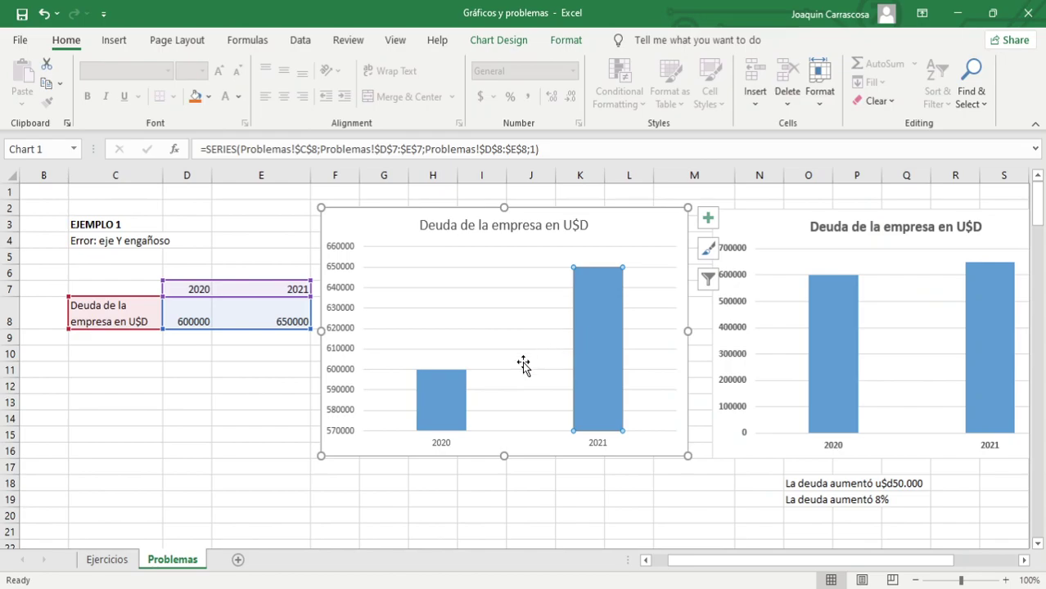
pyautogui.click(349, 417)
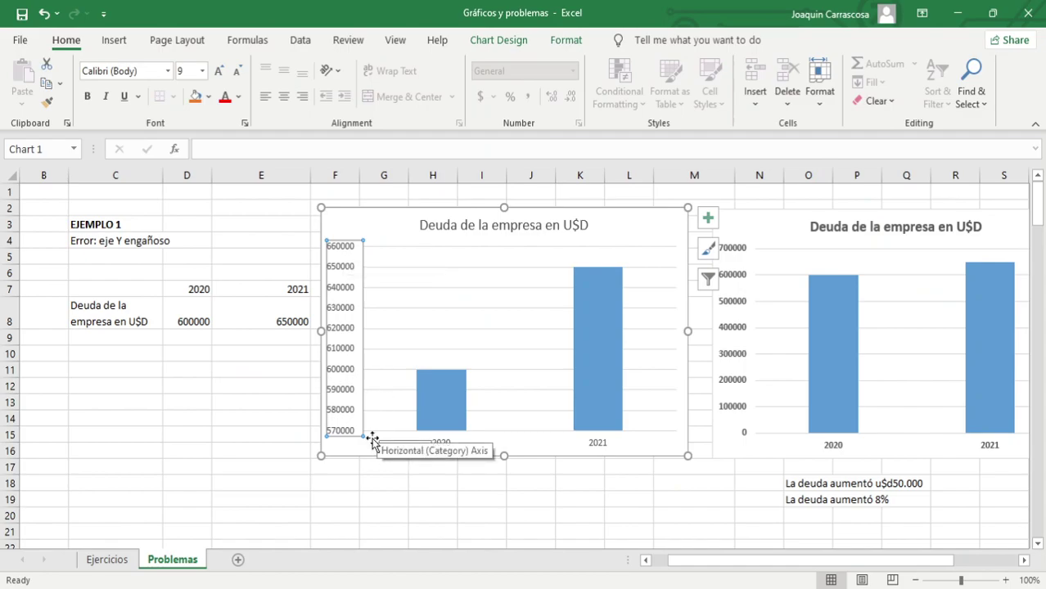
pyautogui.click(363, 485)
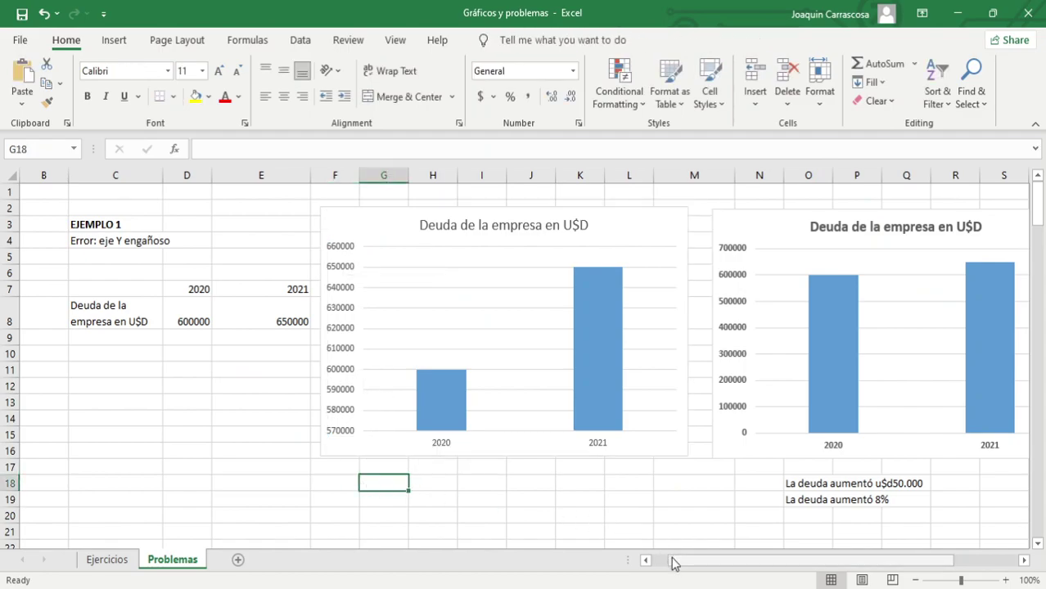
# Examine the second company debt chart with the bold title and the notes beneath it about the debt increase.
pyautogui.moveTo(676, 563); pyautogui.dragTo(724, 565)
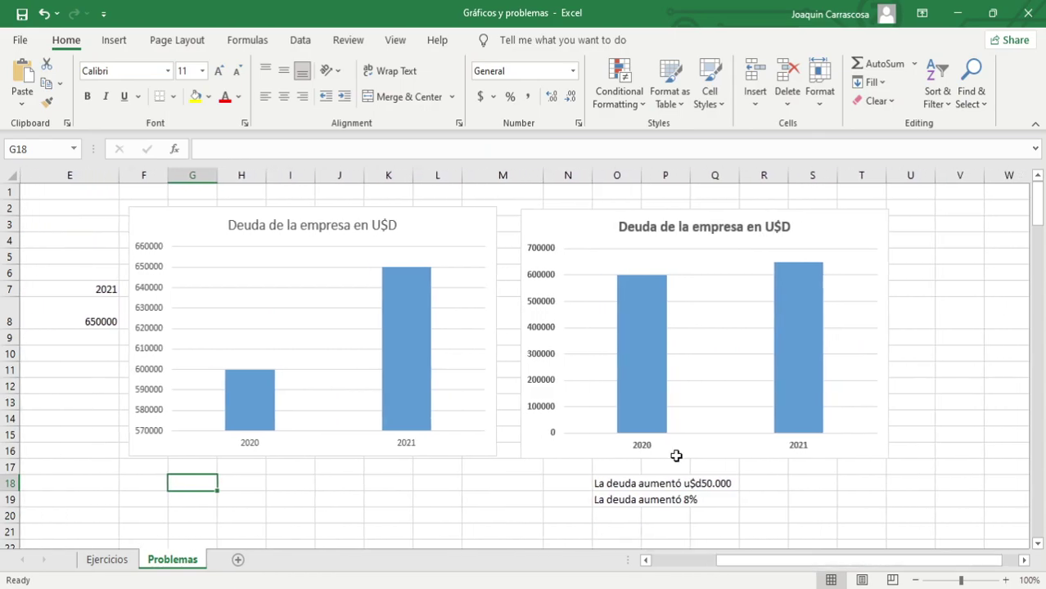
pyautogui.click(568, 234)
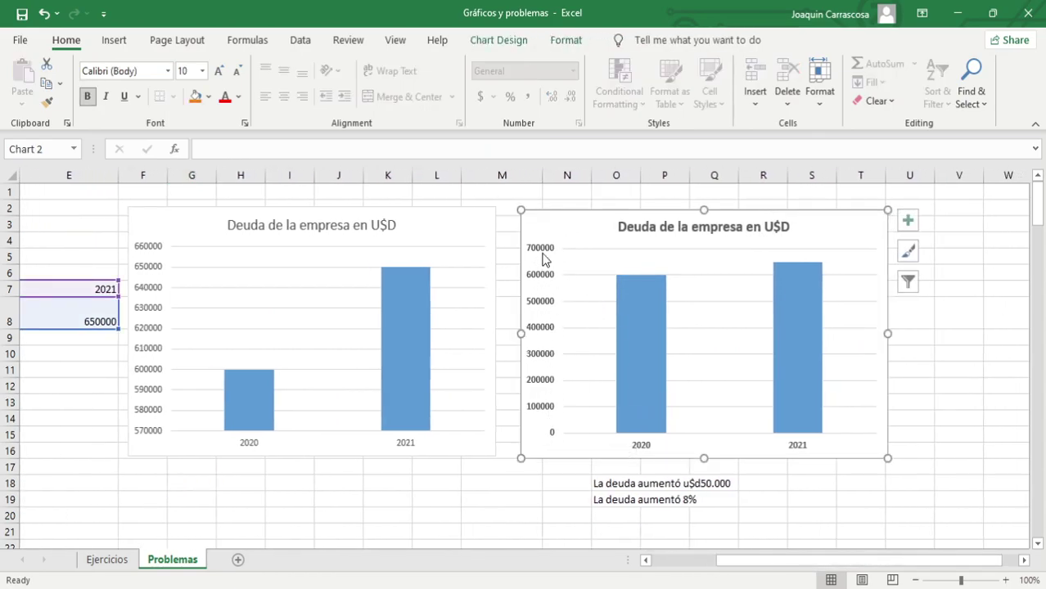
pyautogui.click(653, 349)
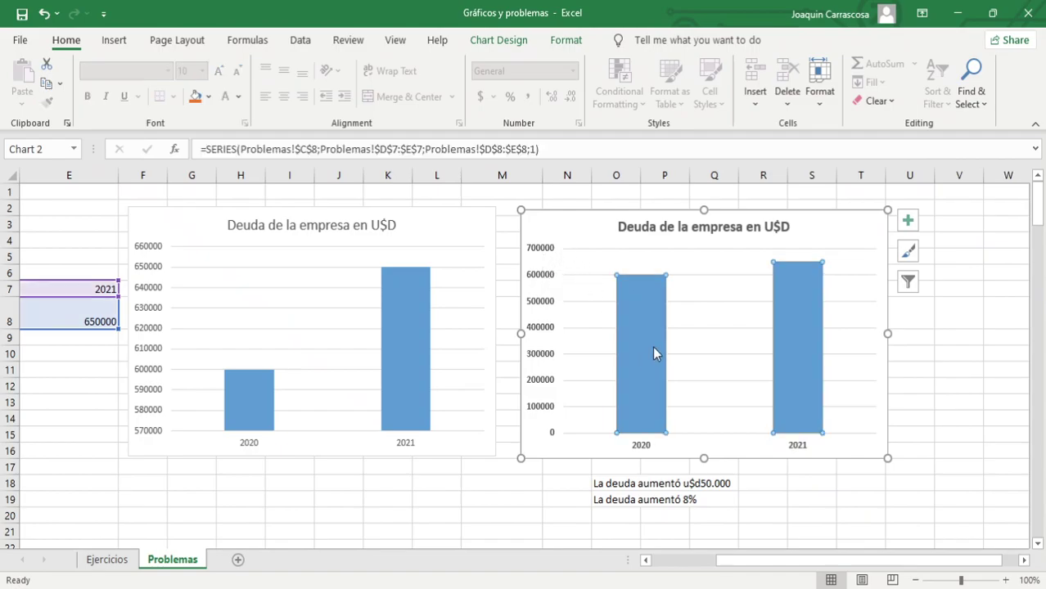
pyautogui.click(714, 329)
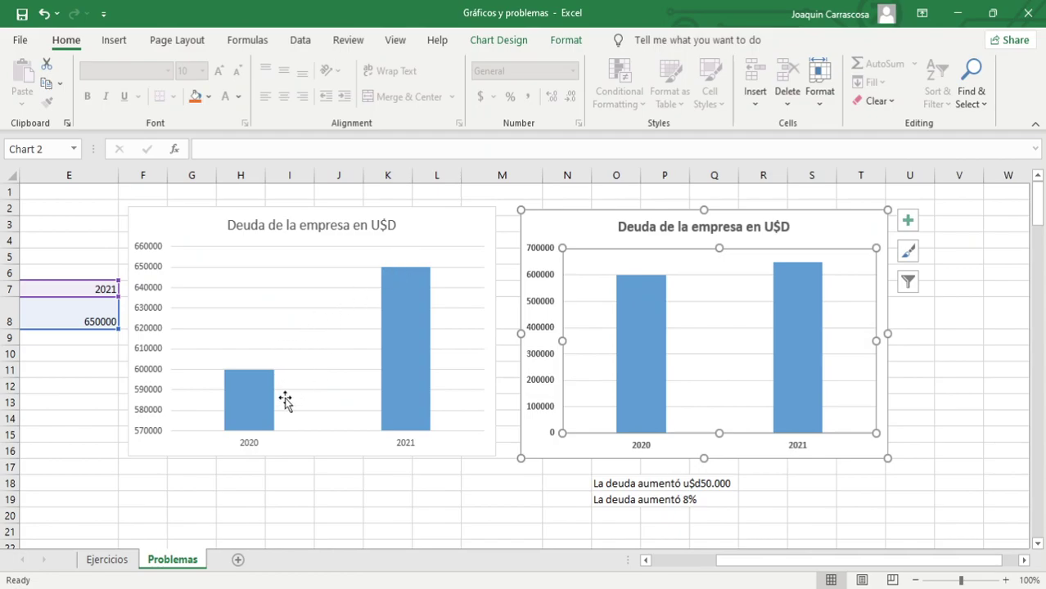
pyautogui.click(618, 501)
pyautogui.moveTo(626, 485); pyautogui.dragTo(698, 502)
pyautogui.click(714, 516)
pyautogui.moveTo(745, 560); pyautogui.dragTo(696, 565)
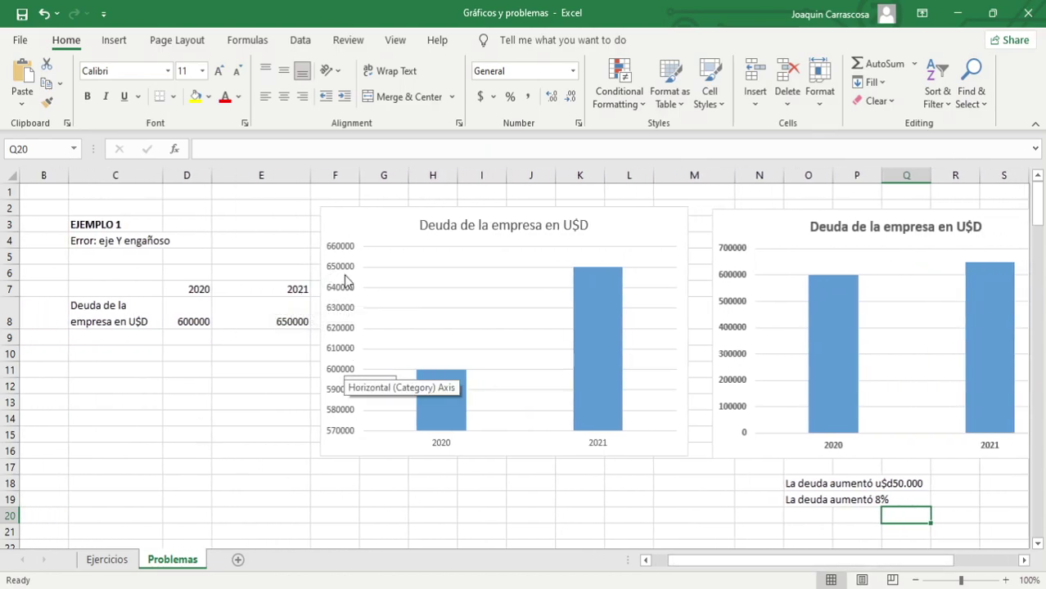
# Compare the vertical axis scales of the two company debt charts in Ejemplo 1.
pyautogui.click(185, 419)
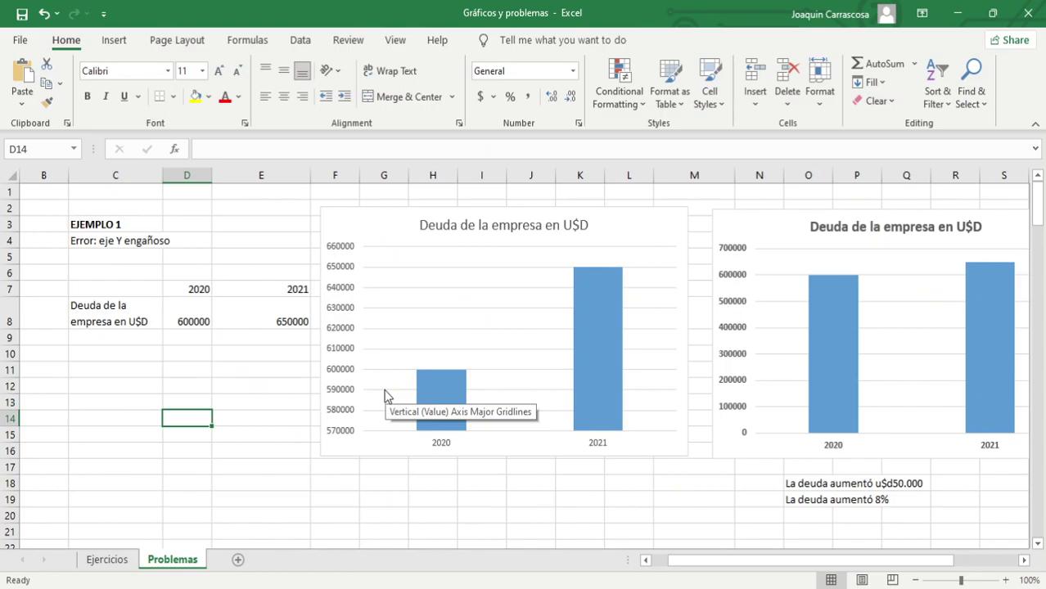
pyautogui.click(294, 470)
pyautogui.moveTo(190, 381); pyautogui.dragTo(204, 419)
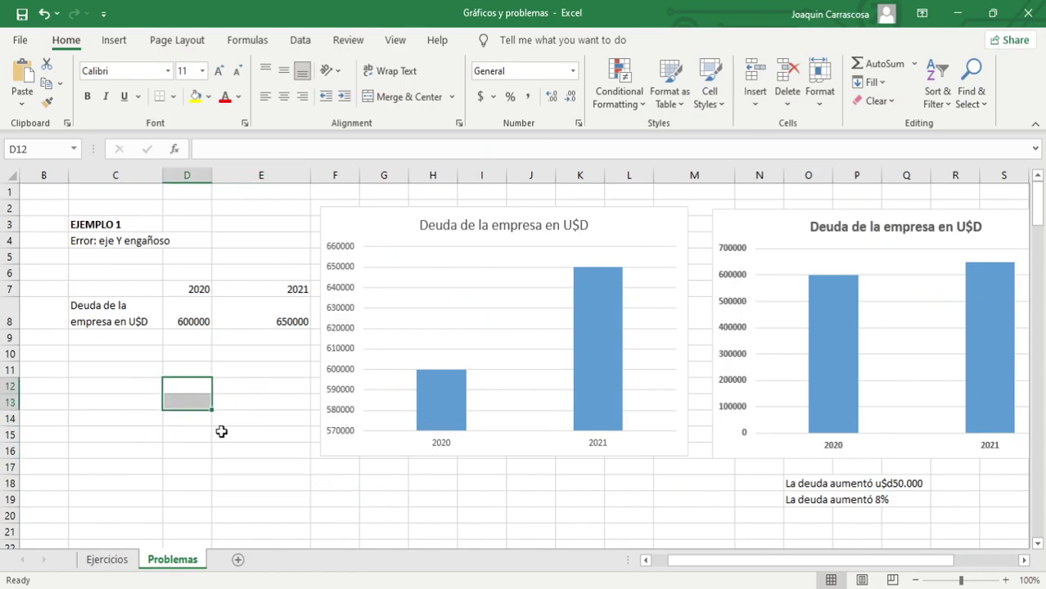
pyautogui.moveTo(711, 561); pyautogui.dragTo(725, 562)
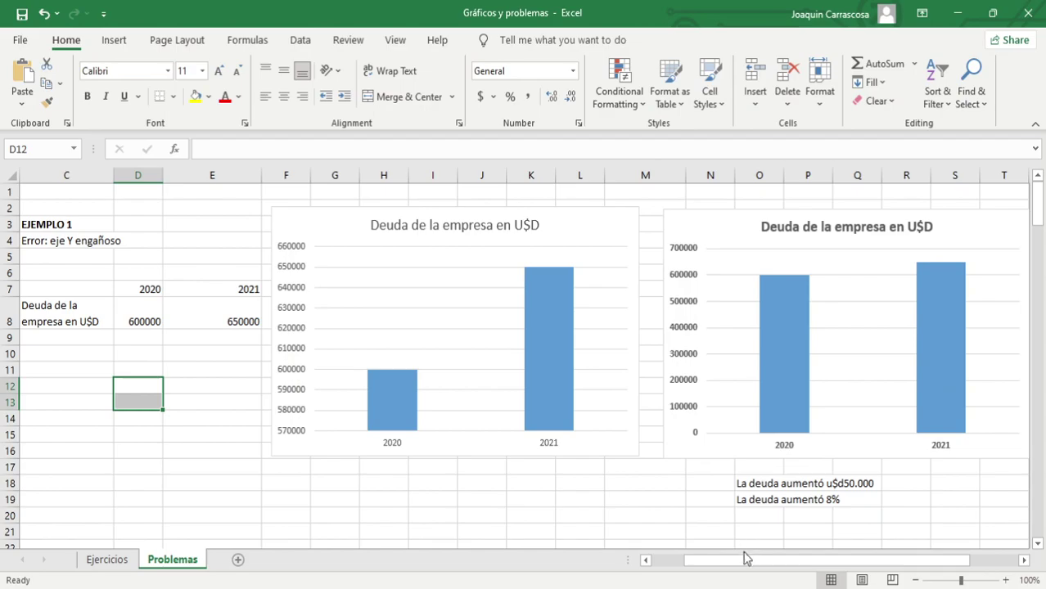
pyautogui.moveTo(745, 562); pyautogui.dragTo(733, 568)
pyautogui.hscroll(1, 731, 562)
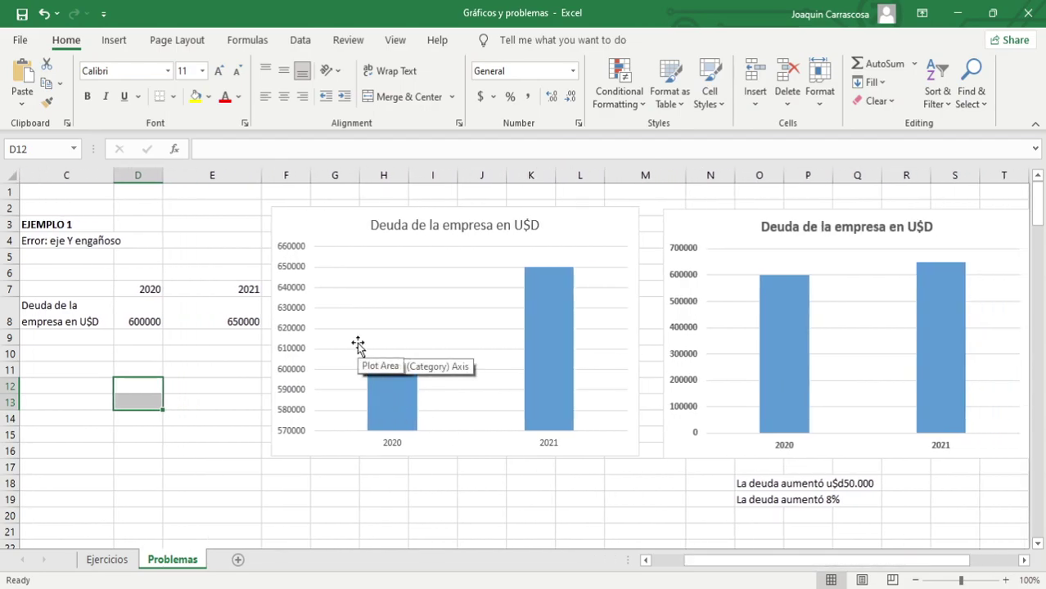
pyautogui.moveTo(710, 559); pyautogui.dragTo(688, 564)
# Examine the 2012 presidential run pie chart image in Ejemplo 2 and its error description.
pyautogui.scroll(-8, 544, 462)
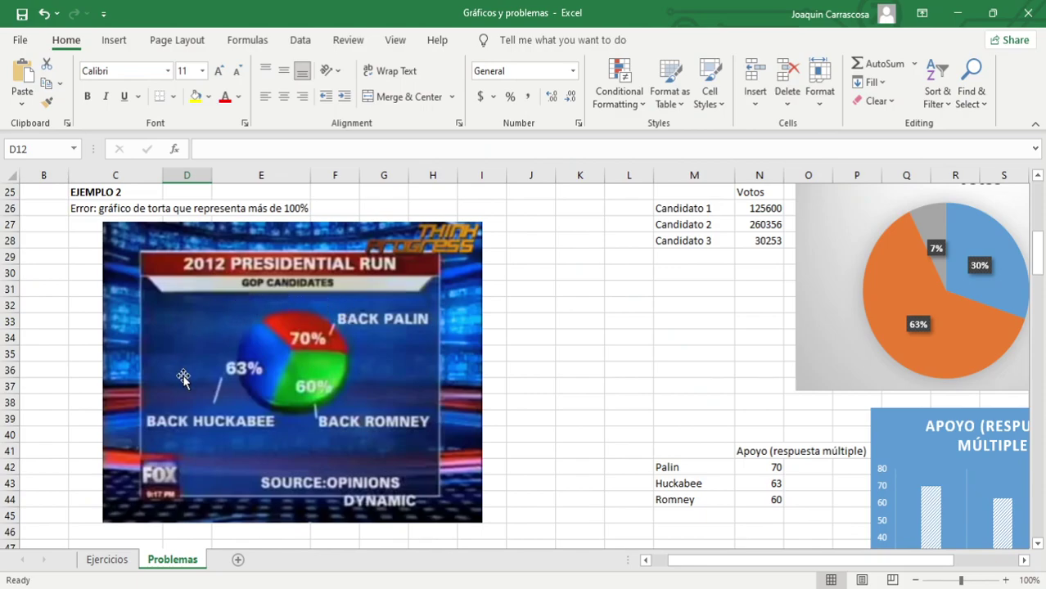
pyautogui.moveTo(679, 561)
pyautogui.mouseDown()
pyautogui.moveTo(708, 567)
pyautogui.moveTo(667, 545)
pyautogui.mouseUp()
pyautogui.click(550, 321)
# Examine the Apoyo (respuesta múltiple) column chart and its bars for the three candidates.
pyautogui.moveTo(685, 565); pyautogui.dragTo(798, 564)
pyautogui.scroll(-1, 782, 399)
pyautogui.scroll(-2, 782, 398)
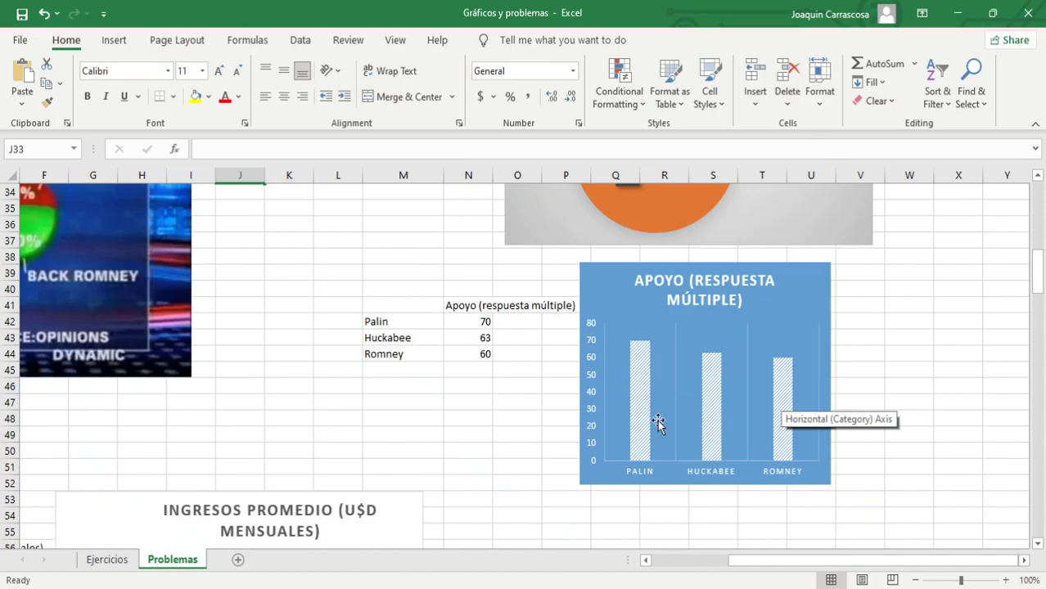
pyautogui.click(918, 402)
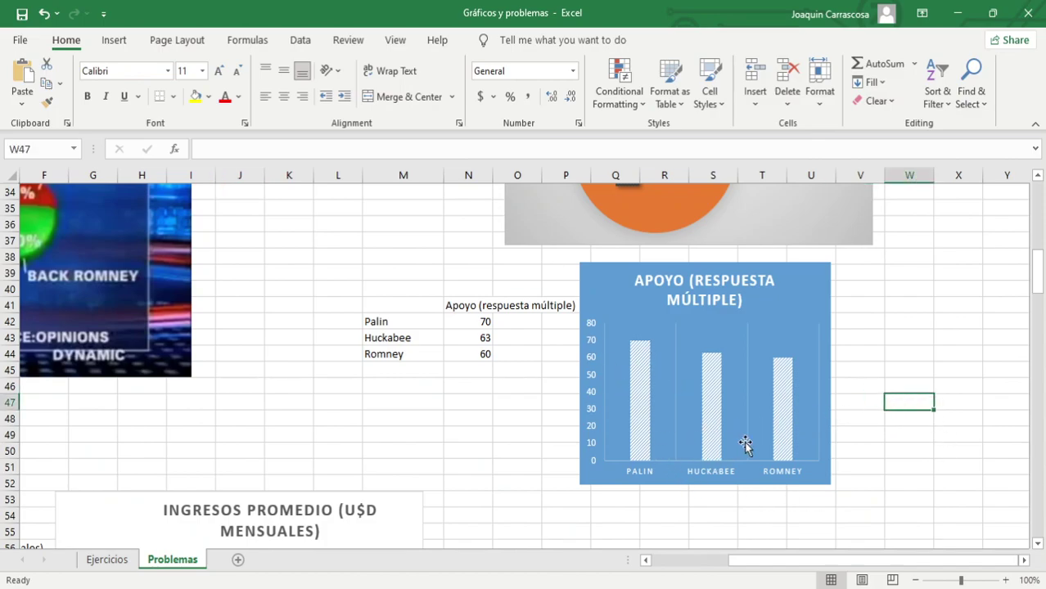
pyautogui.moveTo(651, 350)
pyautogui.moveTo(785, 372)
# Examine the Votos pie chart together with its source table of votes for Candidato 1 to 3.
pyautogui.scroll(4, 790, 373)
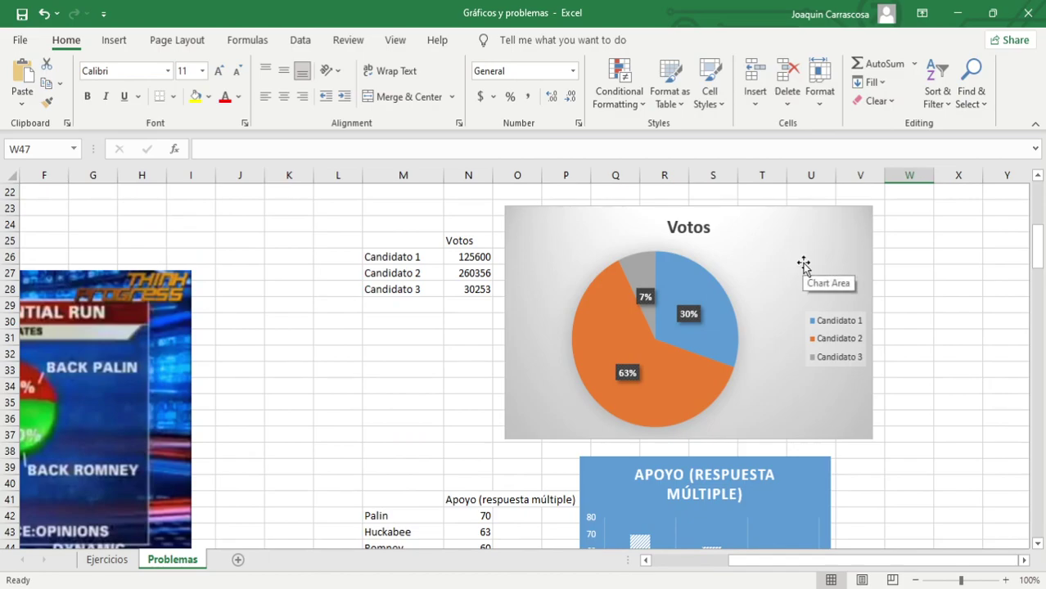
pyautogui.moveTo(589, 336)
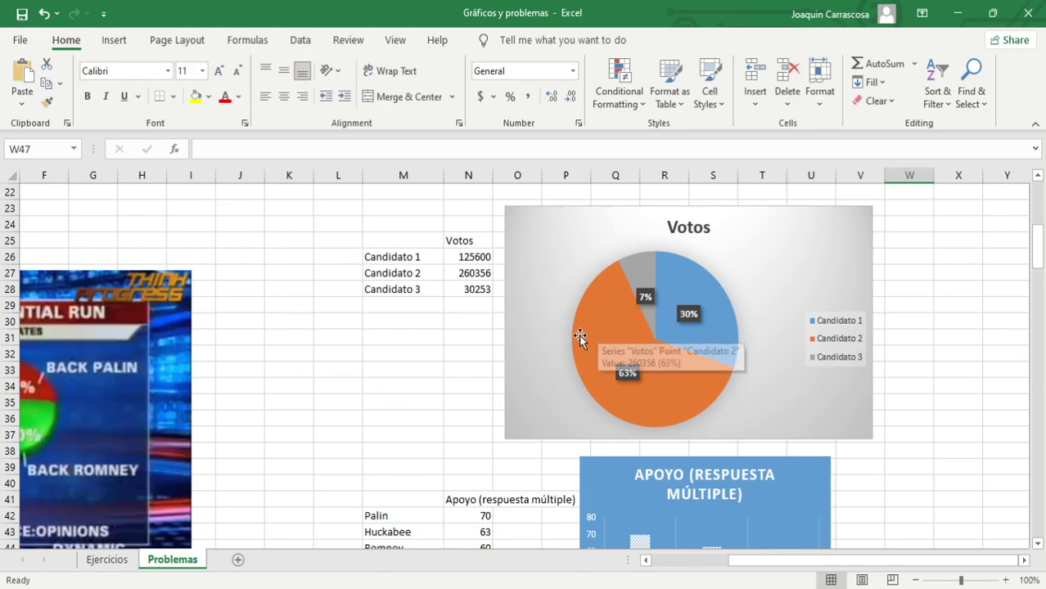
pyautogui.click(429, 343)
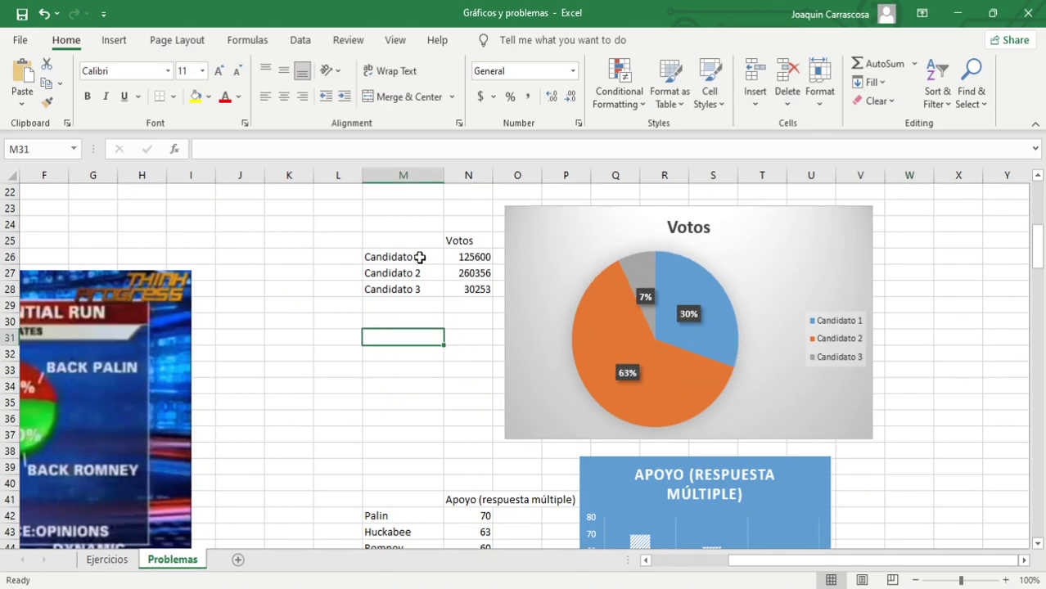
pyautogui.moveTo(415, 257); pyautogui.dragTo(471, 291)
pyautogui.click(434, 352)
pyautogui.moveTo(745, 561); pyautogui.dragTo(674, 561)
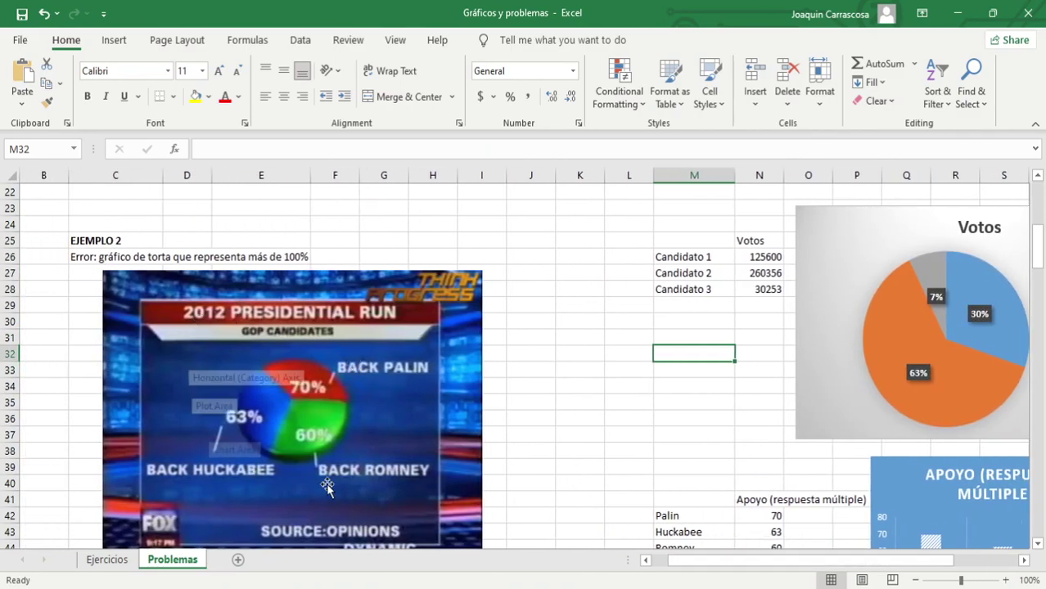
# Review the percentages in the presidential run pie image against the Ejemplo 2 charts.
pyautogui.click(530, 373)
pyautogui.moveTo(537, 307); pyautogui.dragTo(540, 370)
pyautogui.click(540, 409)
pyautogui.scroll(-2, 539, 411)
pyautogui.scroll(-8, 540, 411)
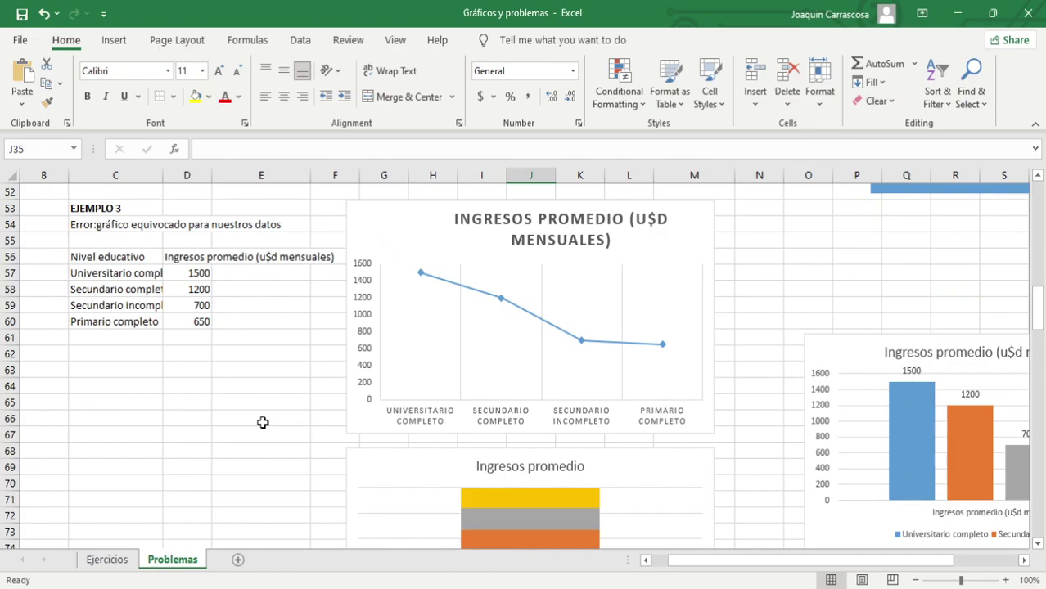
pyautogui.scroll(5, 301, 412)
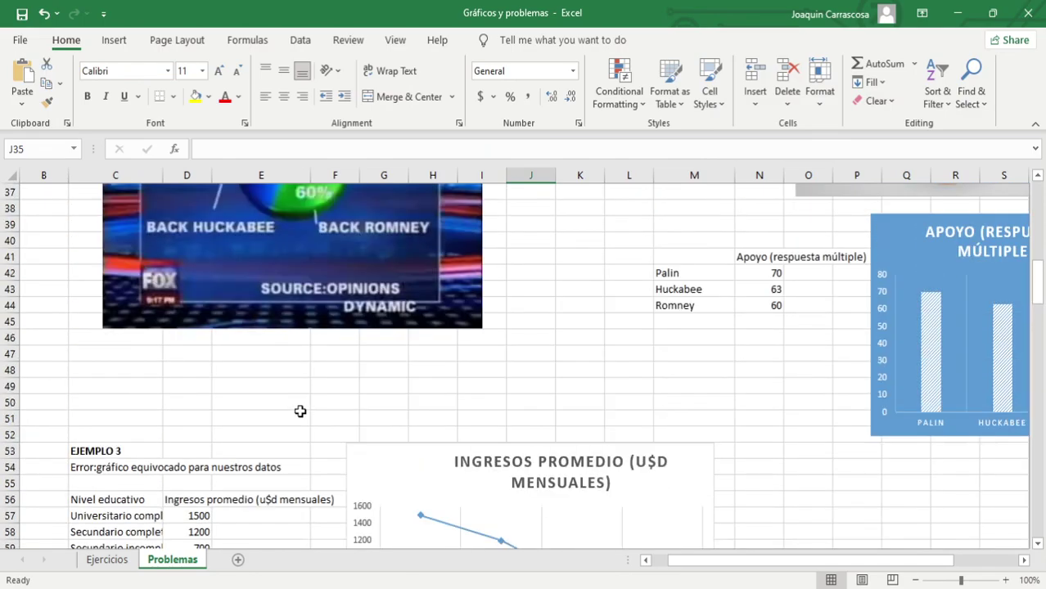
pyautogui.scroll(2, 305, 289)
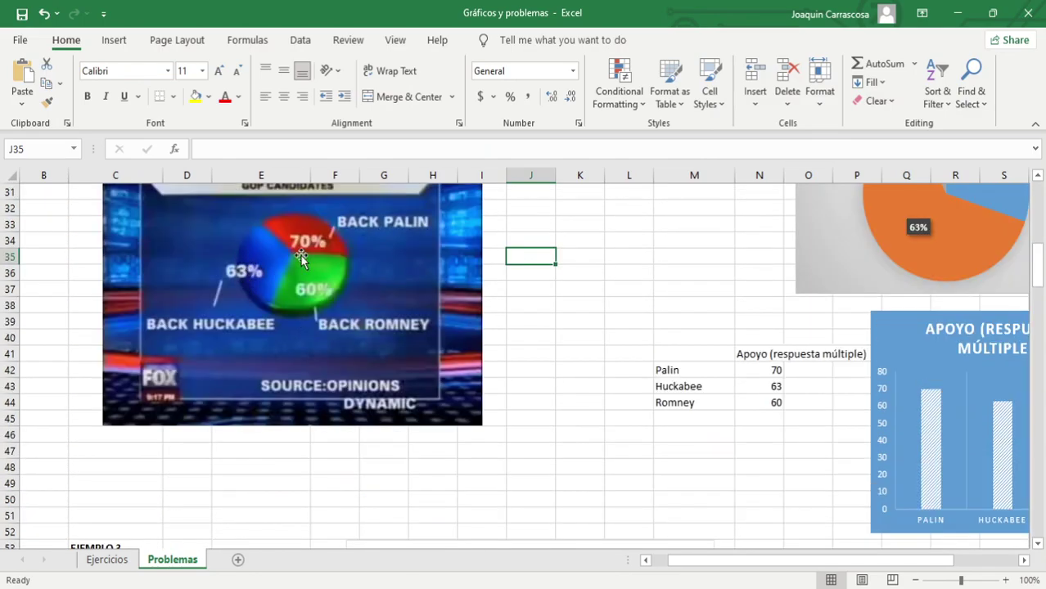
# Examine the Ejemplo 3 income table by education level, its line chart and the stacked Ingresos promedio chart.
pyautogui.scroll(-7, 302, 257)
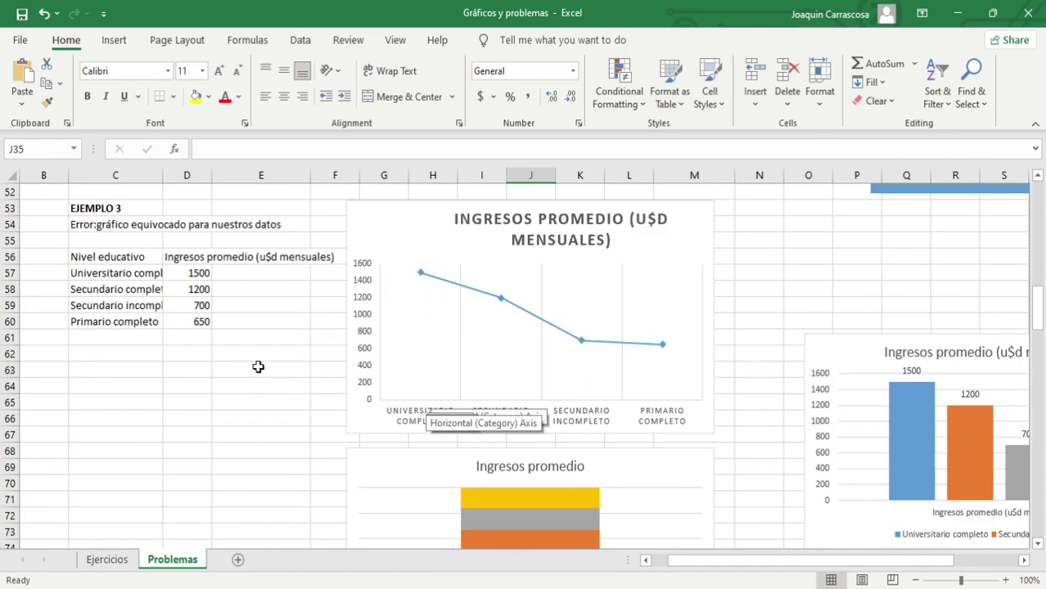
pyautogui.click(266, 438)
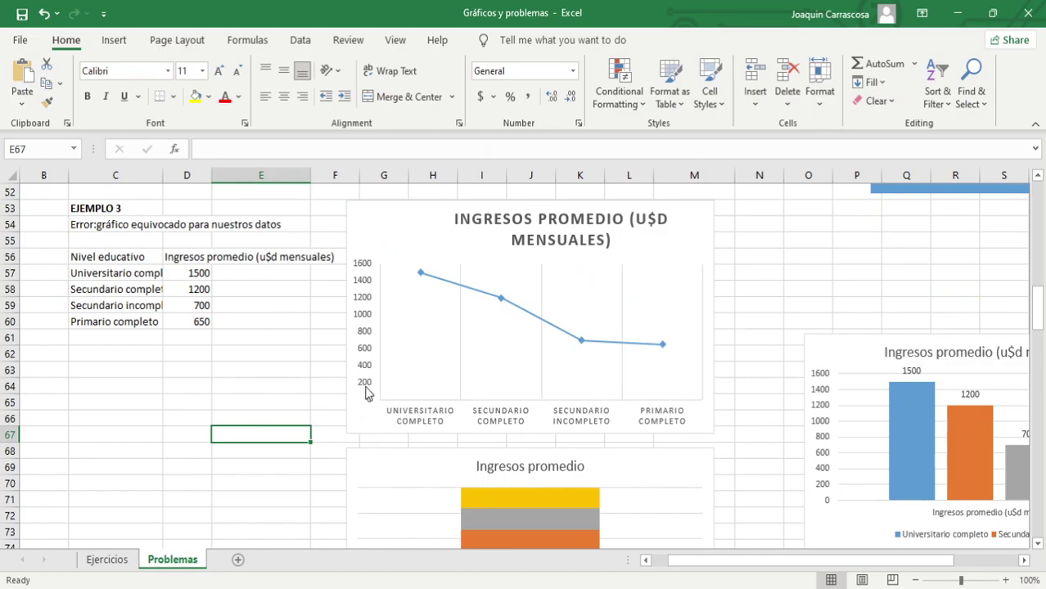
pyautogui.scroll(-2, 311, 398)
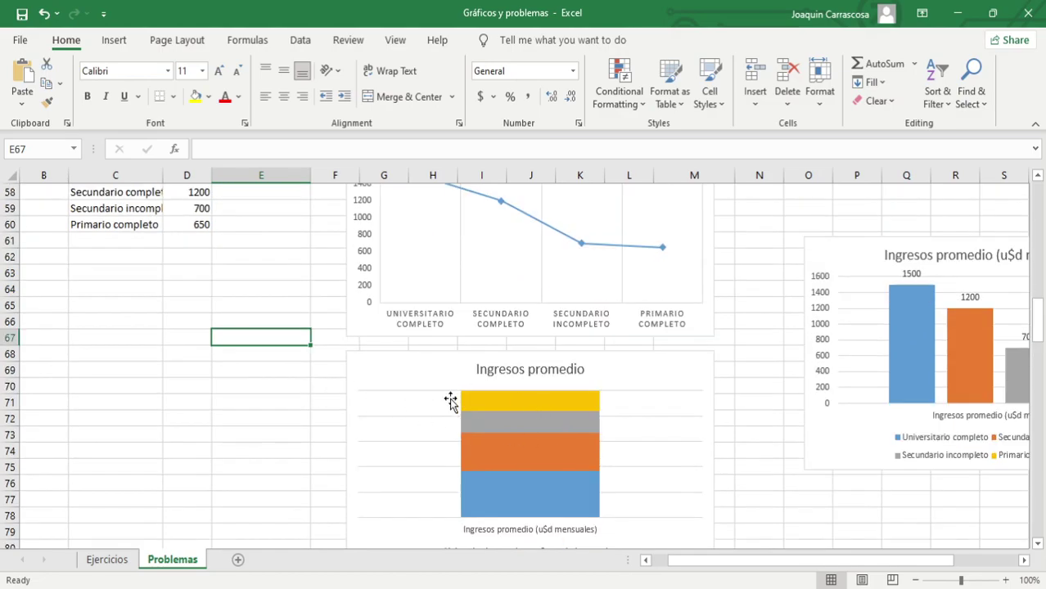
pyautogui.scroll(-1, 453, 398)
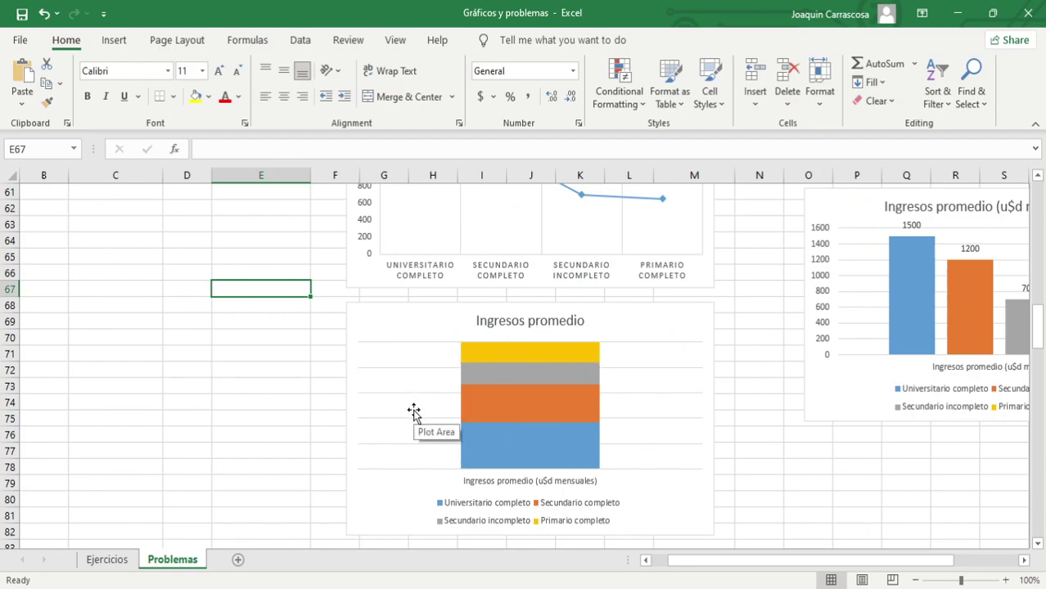
pyautogui.scroll(3, 415, 413)
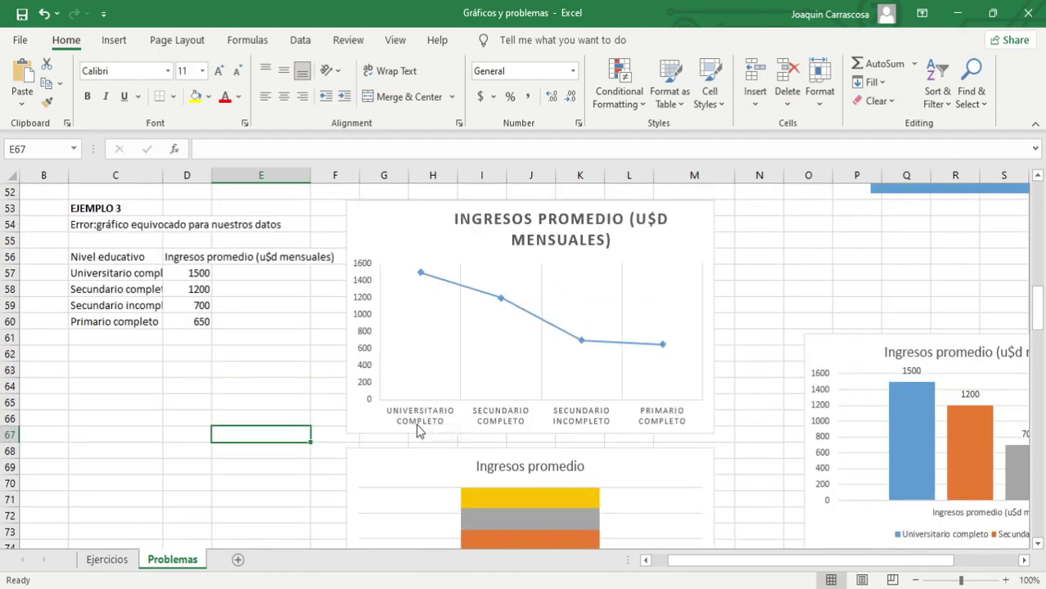
# Examine the Ingresos promedio (u$d mensuales) column chart and its bar for each education level, and return to the Ejemplo 3 data.
pyautogui.moveTo(690, 567); pyautogui.dragTo(798, 564)
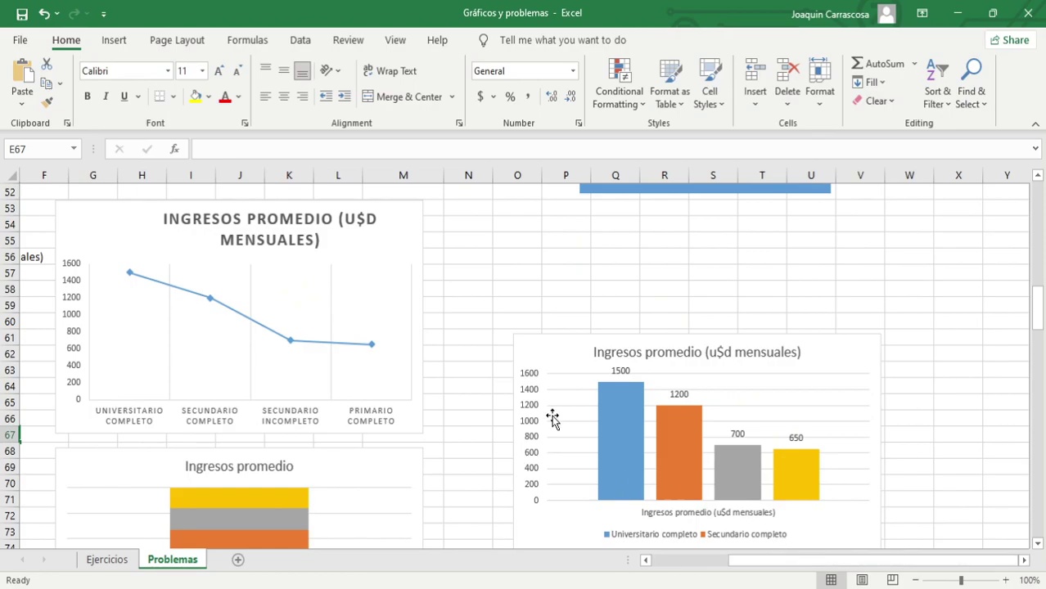
pyautogui.scroll(-1, 555, 423)
pyautogui.click(476, 339)
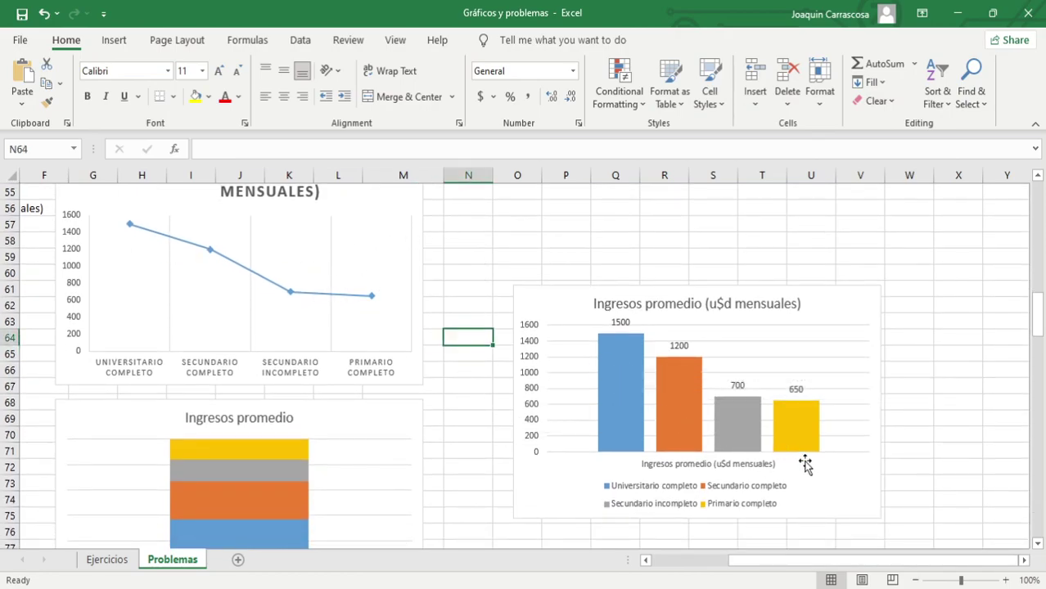
pyautogui.moveTo(452, 323); pyautogui.dragTo(462, 360)
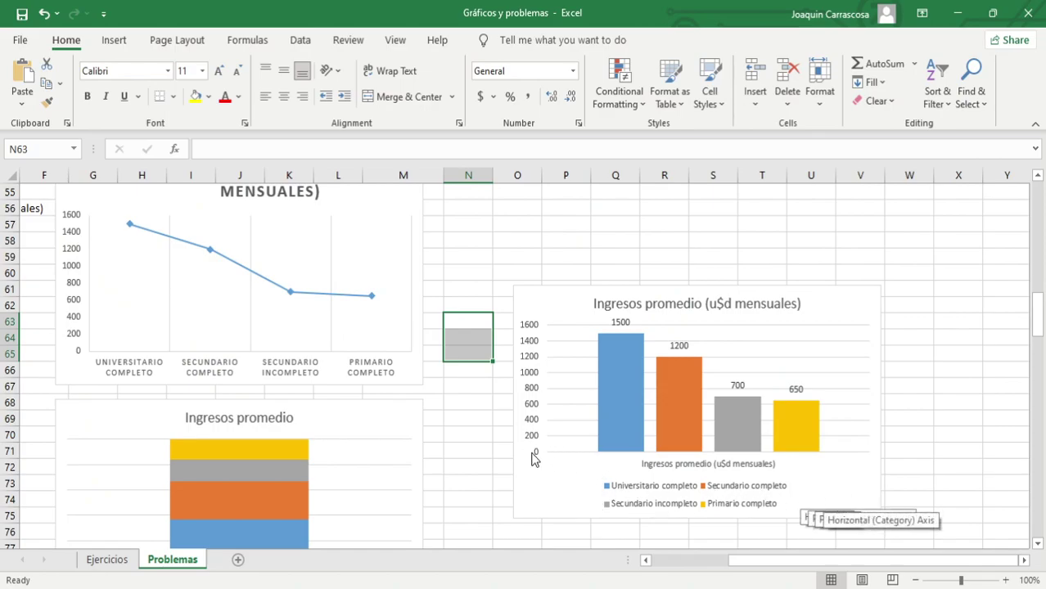
pyautogui.click(620, 389)
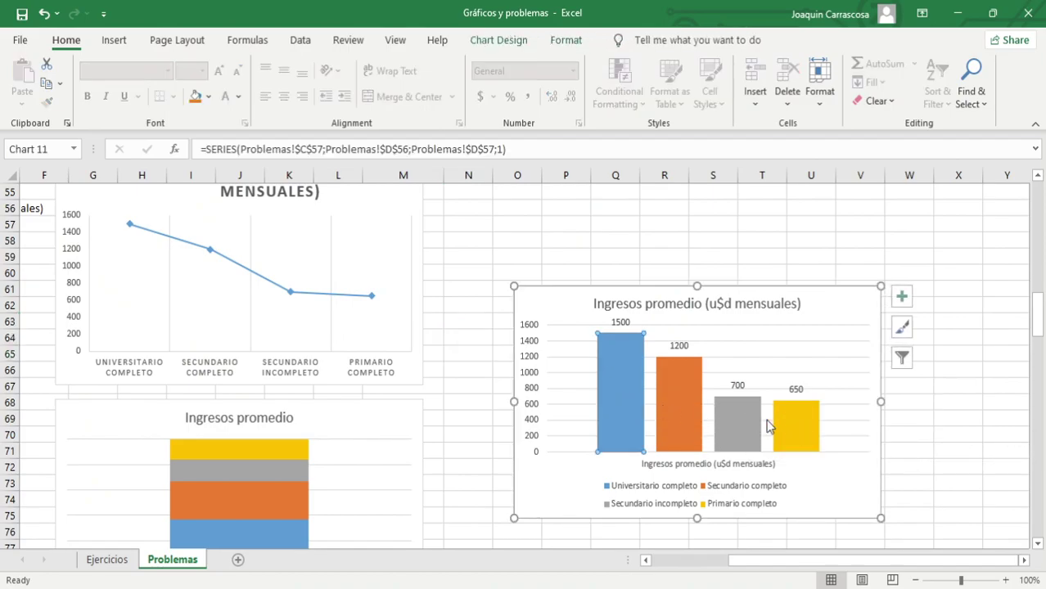
pyautogui.click(440, 448)
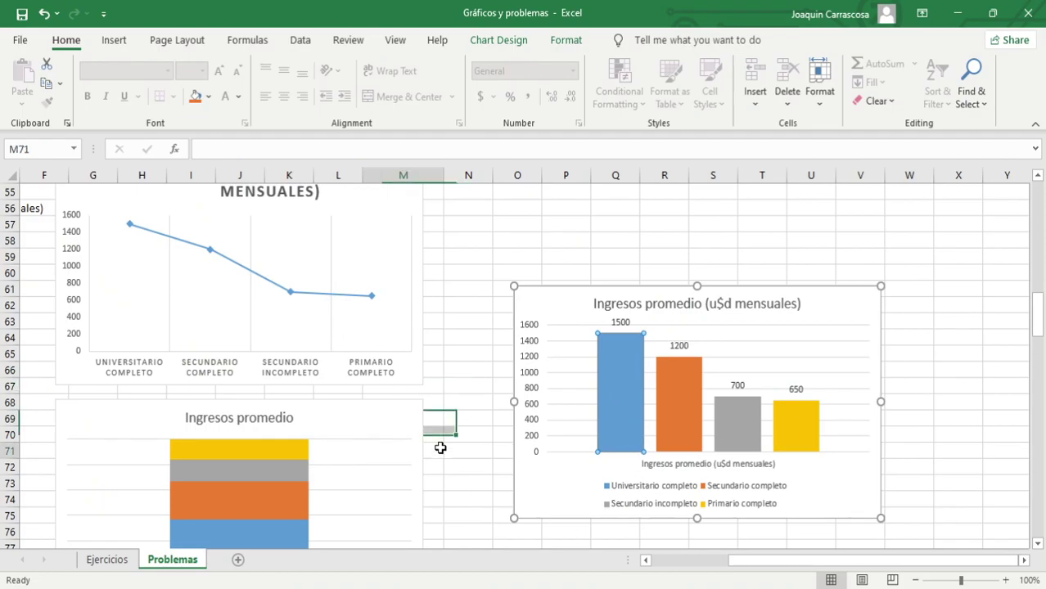
pyautogui.moveTo(757, 567); pyautogui.dragTo(669, 564)
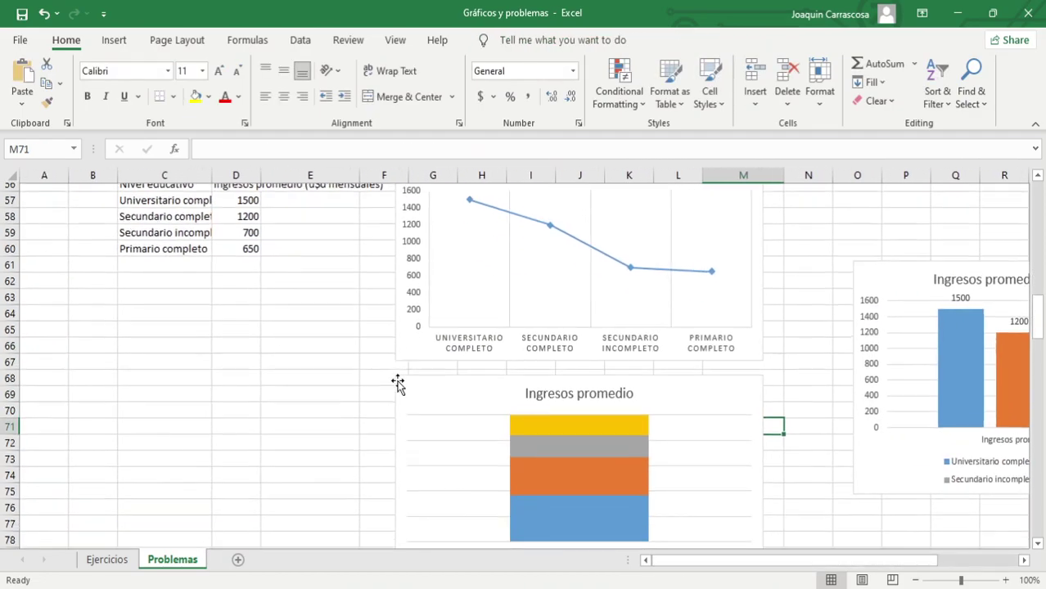
# Examine the Ejemplo 4 table of Cantidad de productos vendidos for the years 2015 to 2019.
pyautogui.scroll(-10, 399, 382)
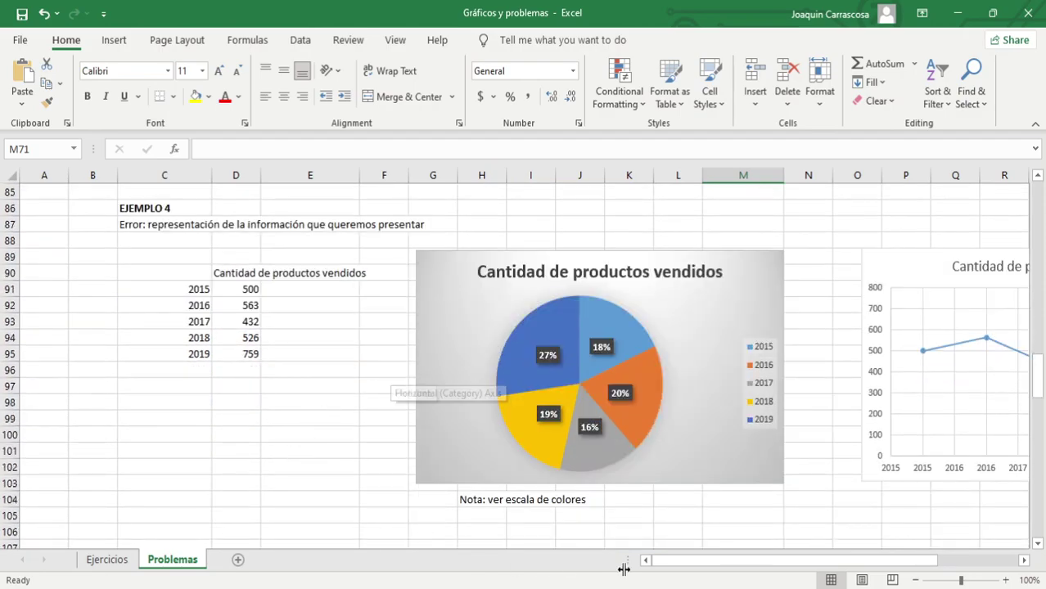
pyautogui.moveTo(678, 567); pyautogui.dragTo(698, 567)
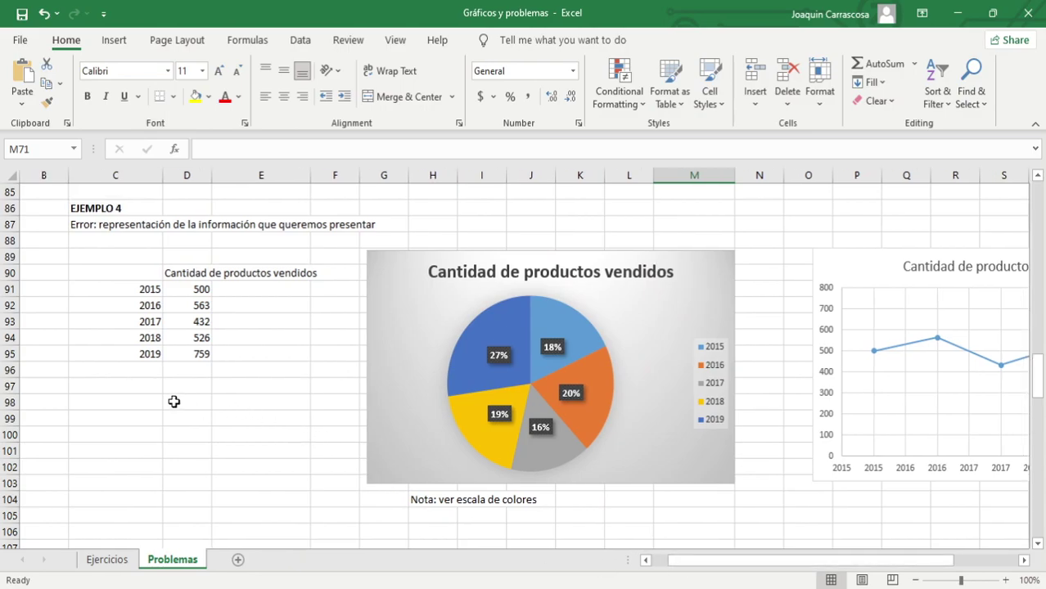
pyautogui.moveTo(150, 402); pyautogui.dragTo(190, 489)
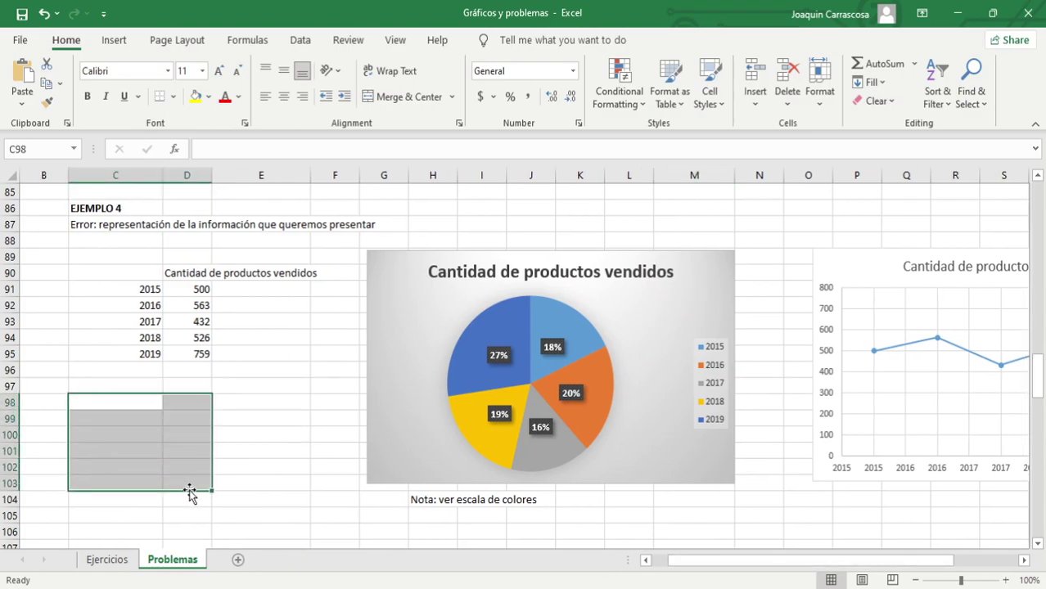
pyautogui.click(255, 441)
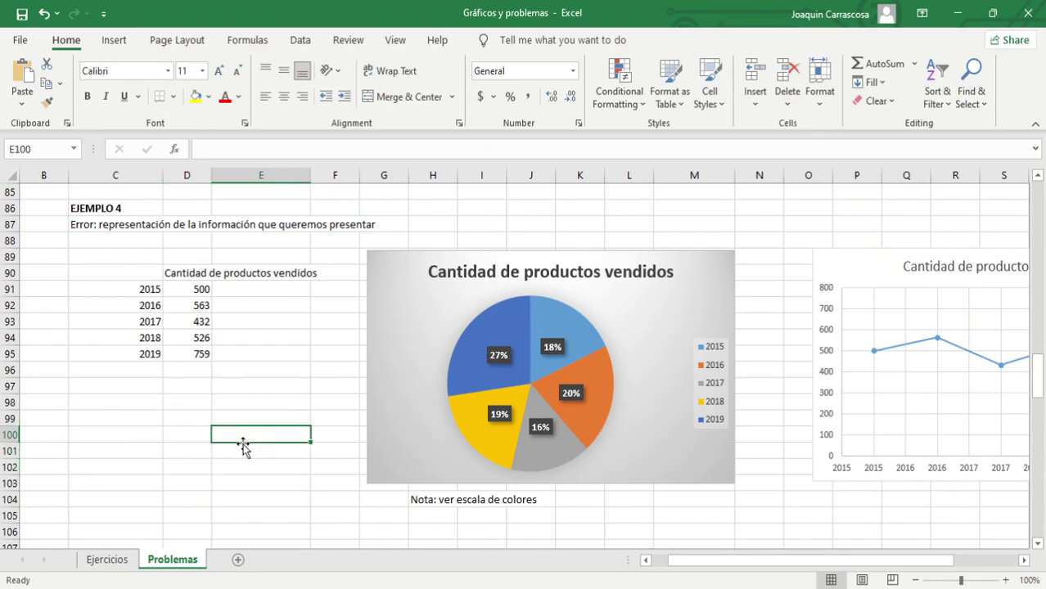
pyautogui.click(199, 278)
pyautogui.click(238, 305)
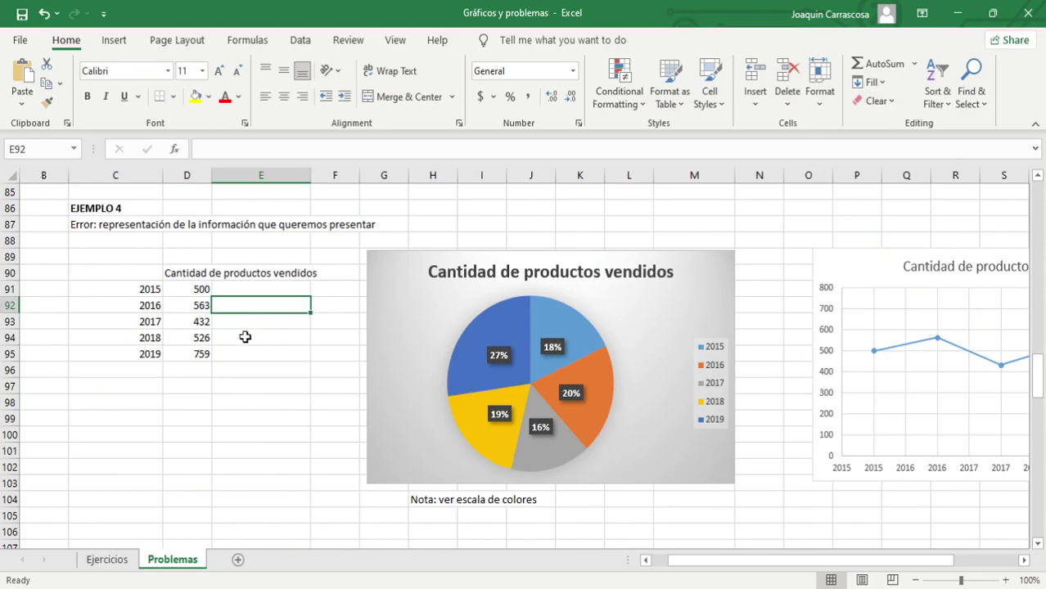
pyautogui.click(124, 290)
pyautogui.moveTo(120, 300); pyautogui.dragTo(115, 353)
pyautogui.click(114, 400)
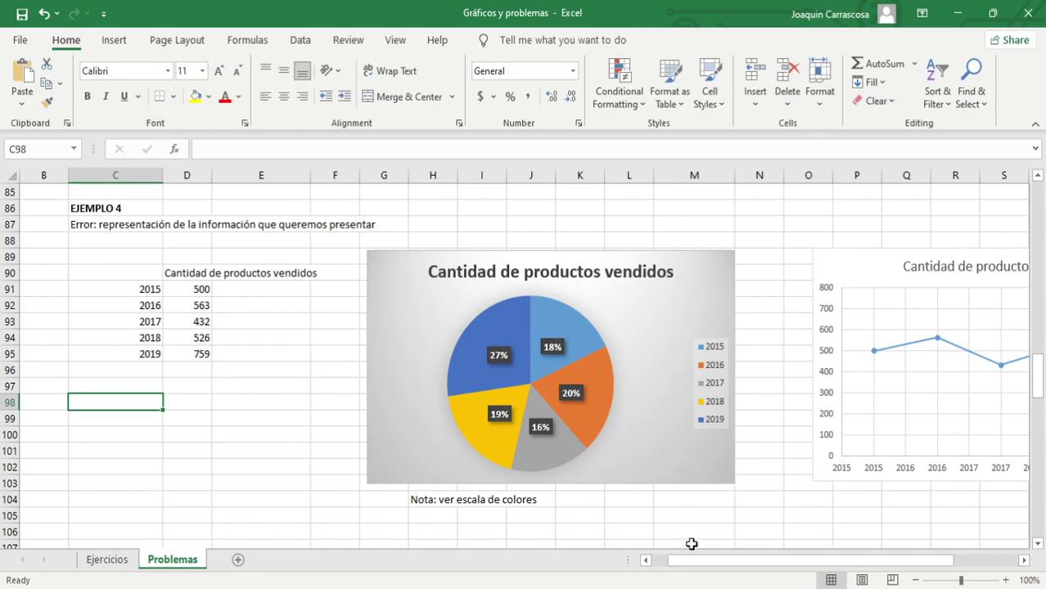
# Examine the Cantidad de productos vendidos pie chart and select its 2015 slice.
pyautogui.moveTo(645, 516); pyautogui.dragTo(667, 524)
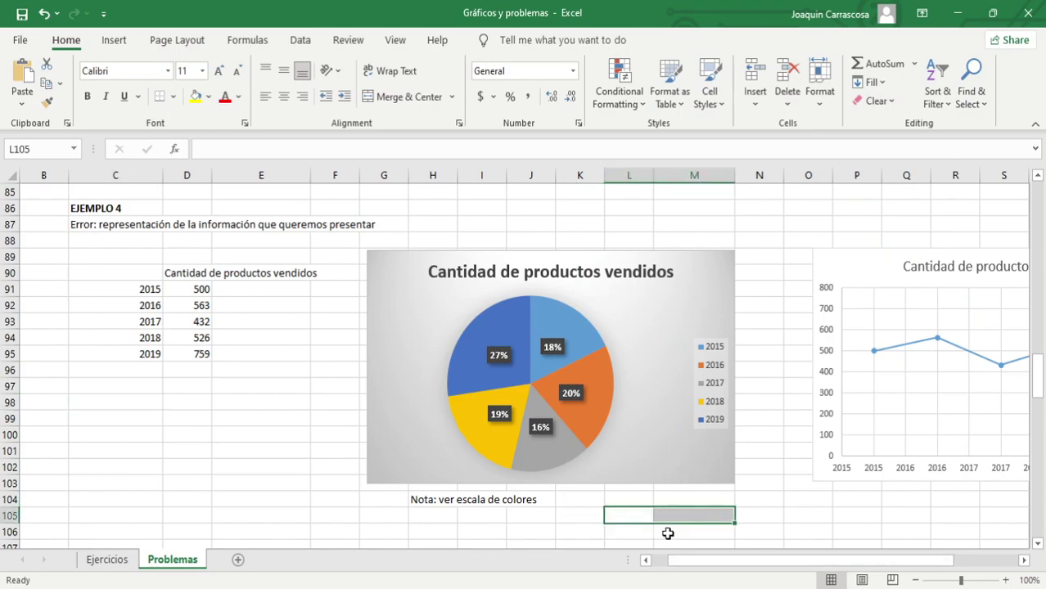
pyautogui.click(663, 531)
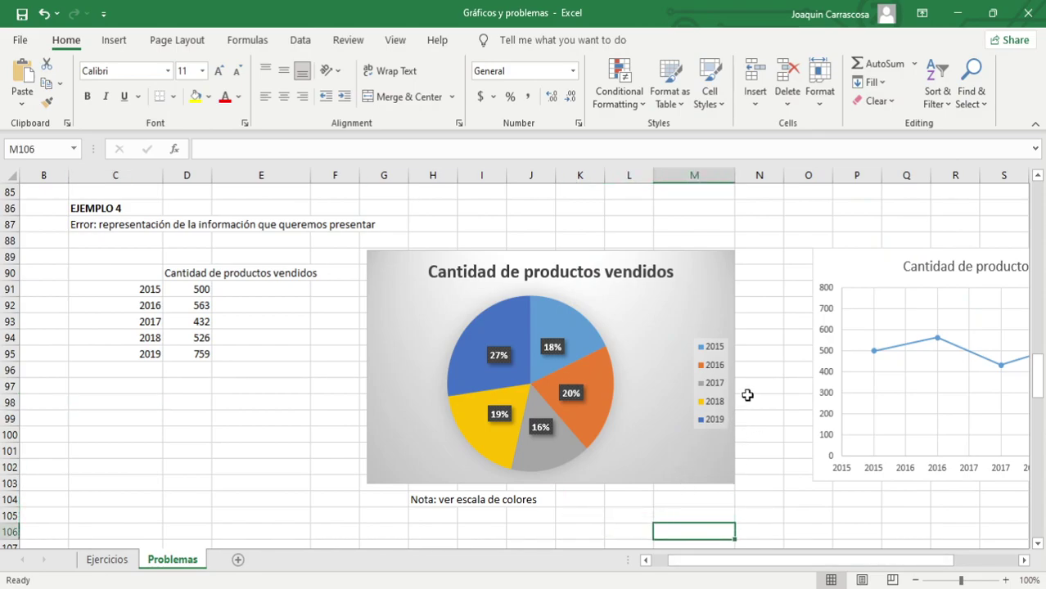
pyautogui.click(510, 321)
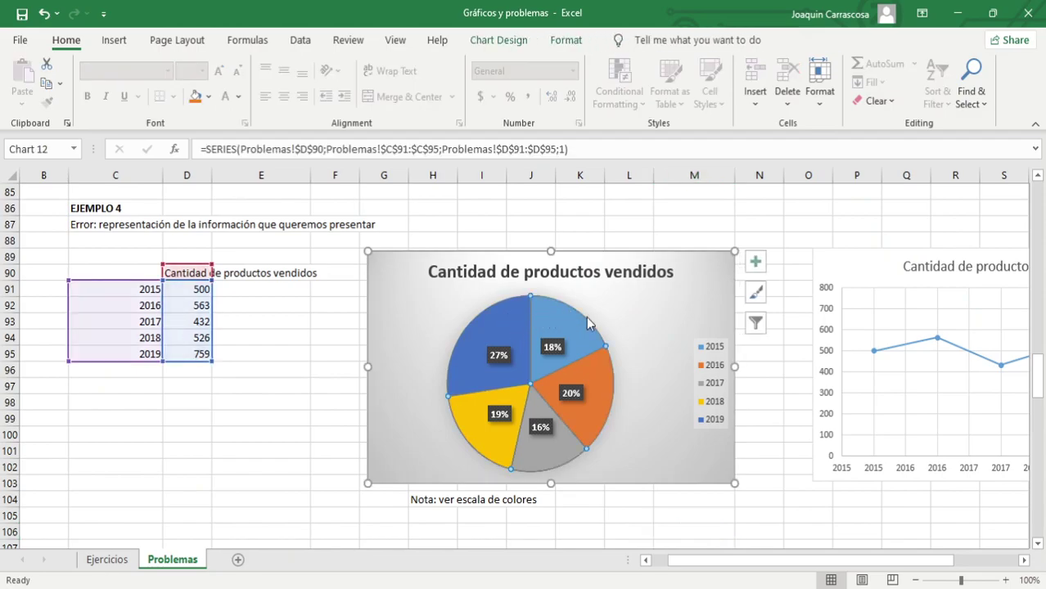
pyautogui.click(550, 323)
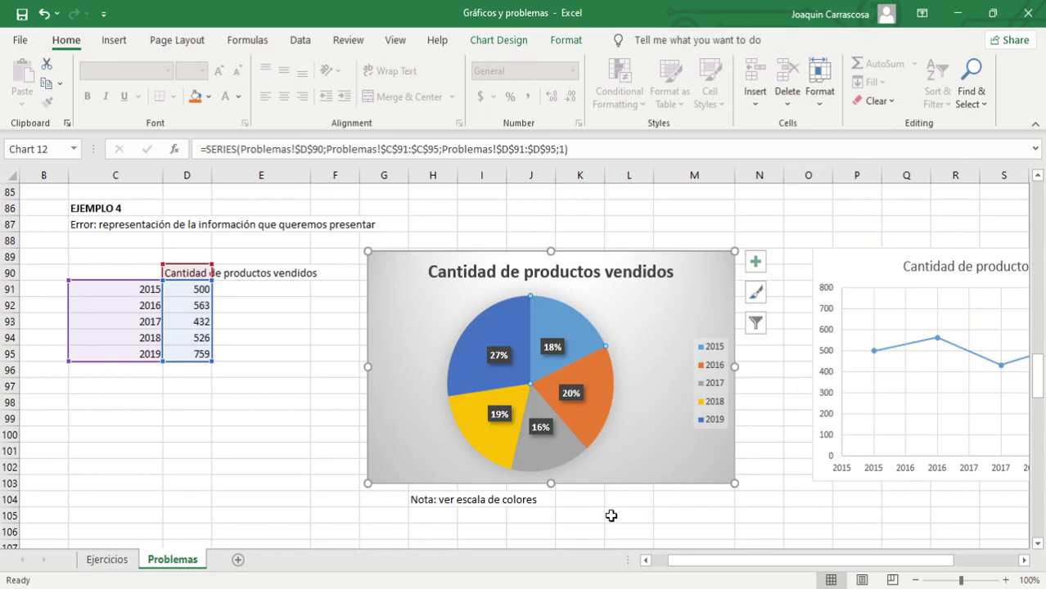
# Review the Cantidad de productos vendidos line chart beside the pie chart, and return to the Ejemplo 4 table.
pyautogui.moveTo(706, 567); pyautogui.dragTo(773, 557)
pyautogui.moveTo(624, 514); pyautogui.dragTo(684, 508)
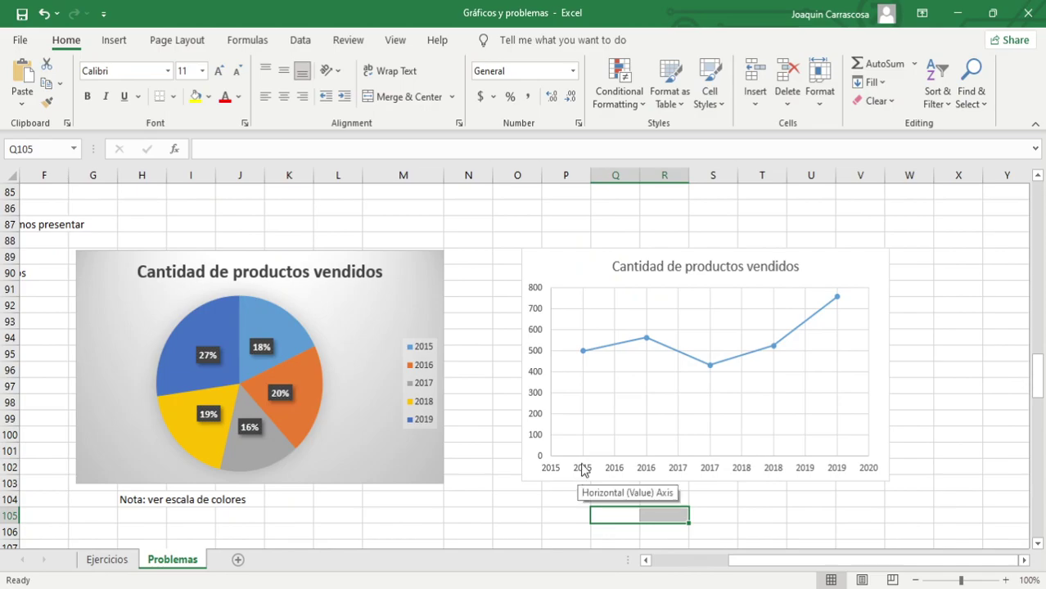
pyautogui.moveTo(583, 355)
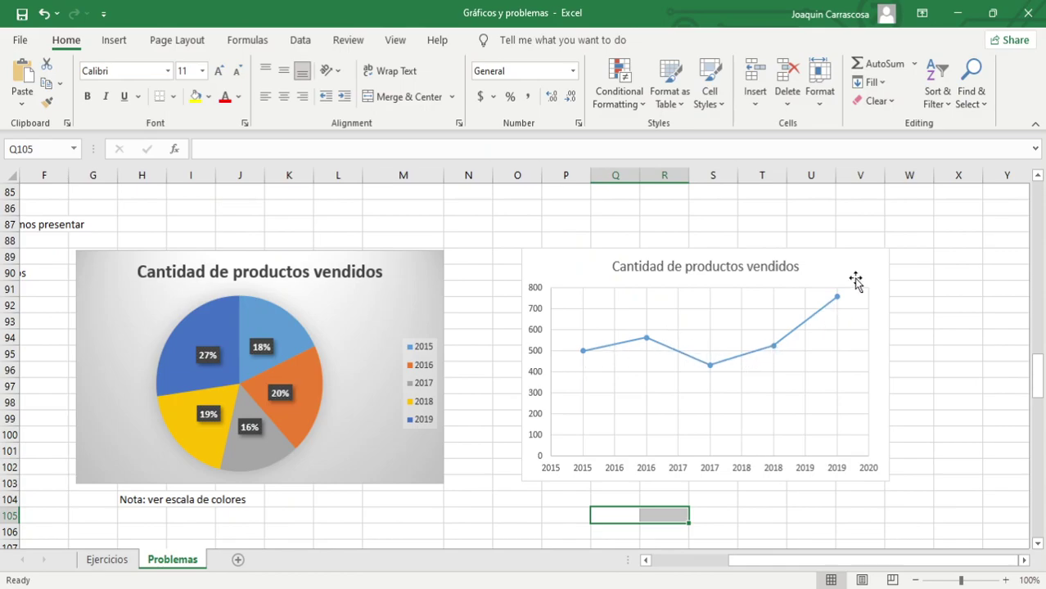
pyautogui.moveTo(837, 561); pyautogui.dragTo(768, 561)
pyautogui.moveTo(148, 405); pyautogui.dragTo(217, 415)
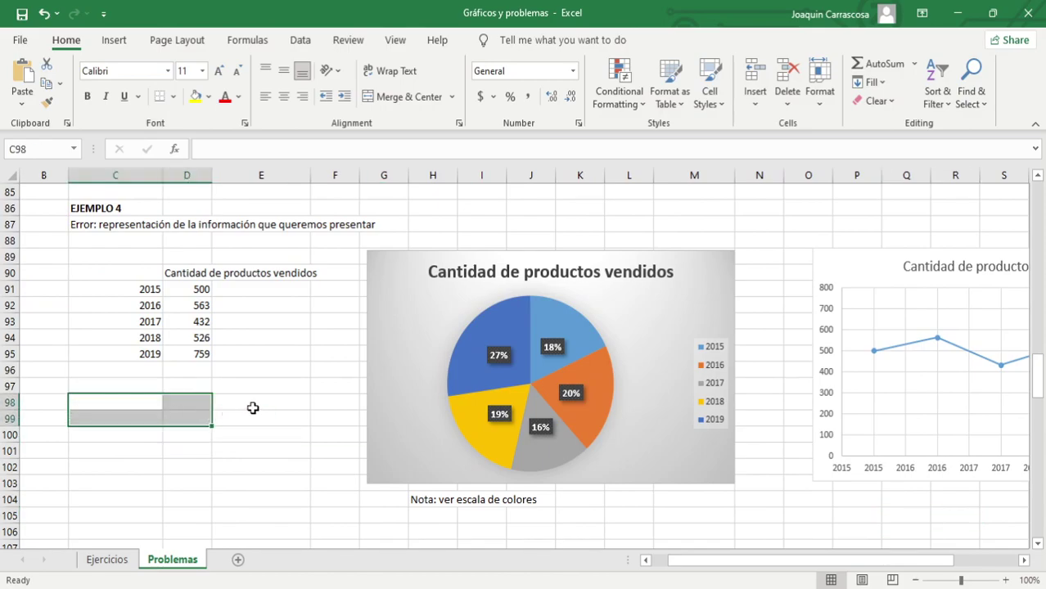
# Examine the Ejemplo 5 favorite season image and its scale error note.
pyautogui.scroll(-8, 253, 407)
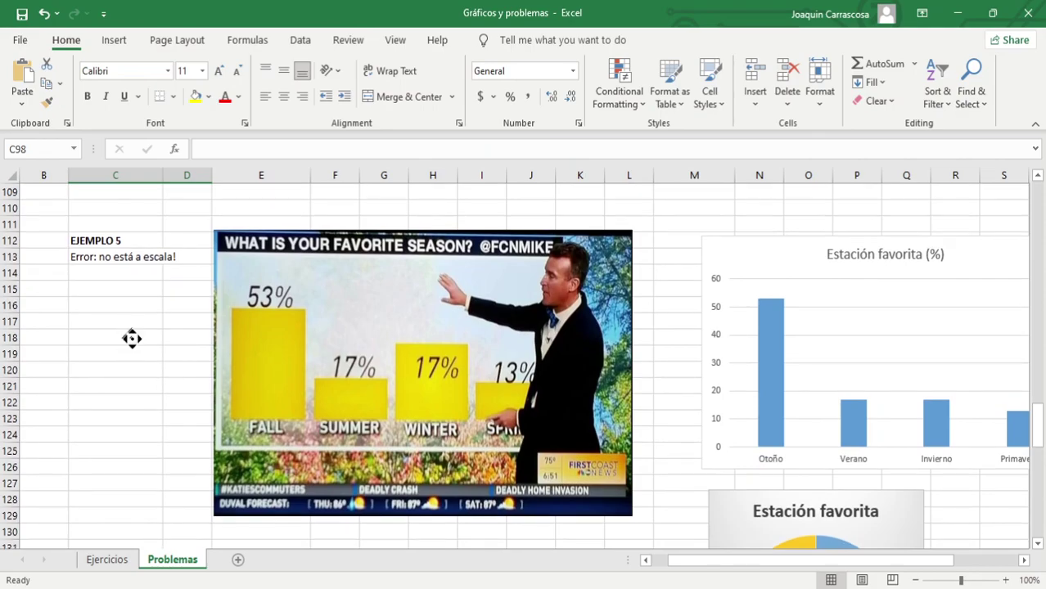
pyautogui.scroll(-1, 132, 338)
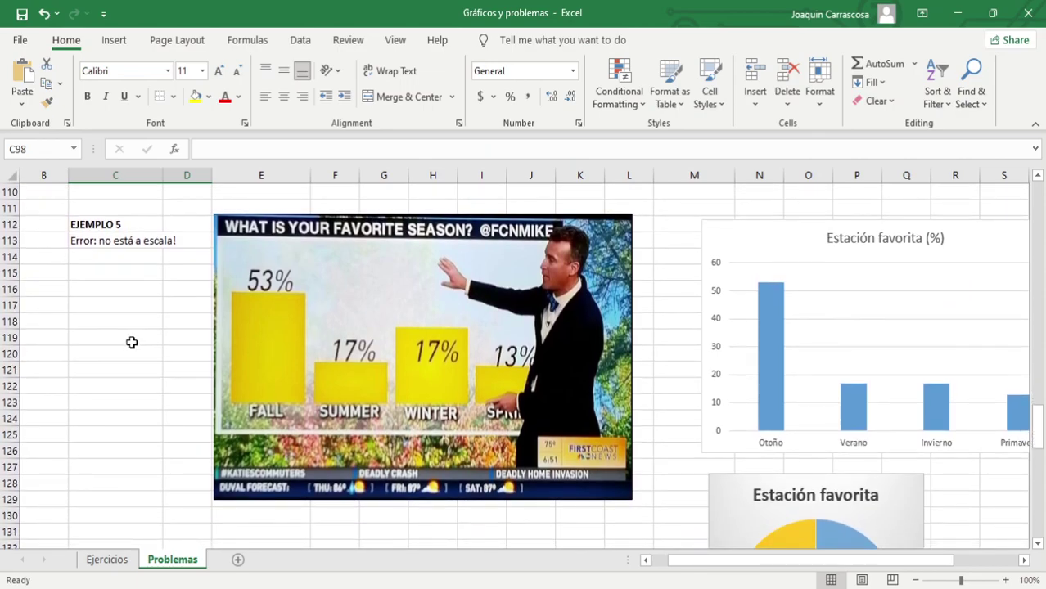
pyautogui.moveTo(139, 312); pyautogui.dragTo(138, 387)
pyautogui.moveTo(131, 430); pyautogui.dragTo(130, 348)
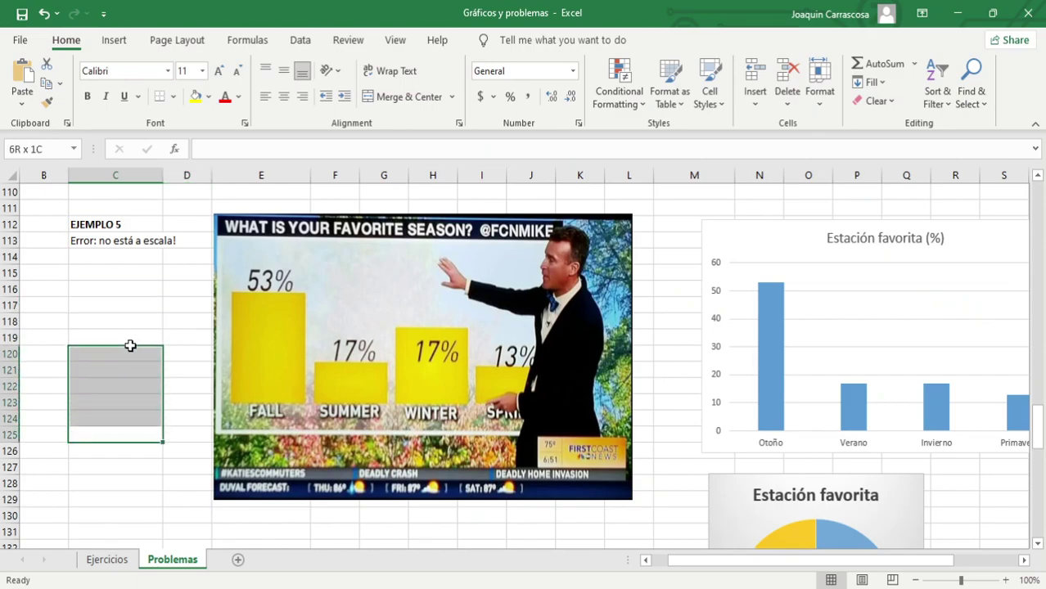
pyautogui.click(141, 292)
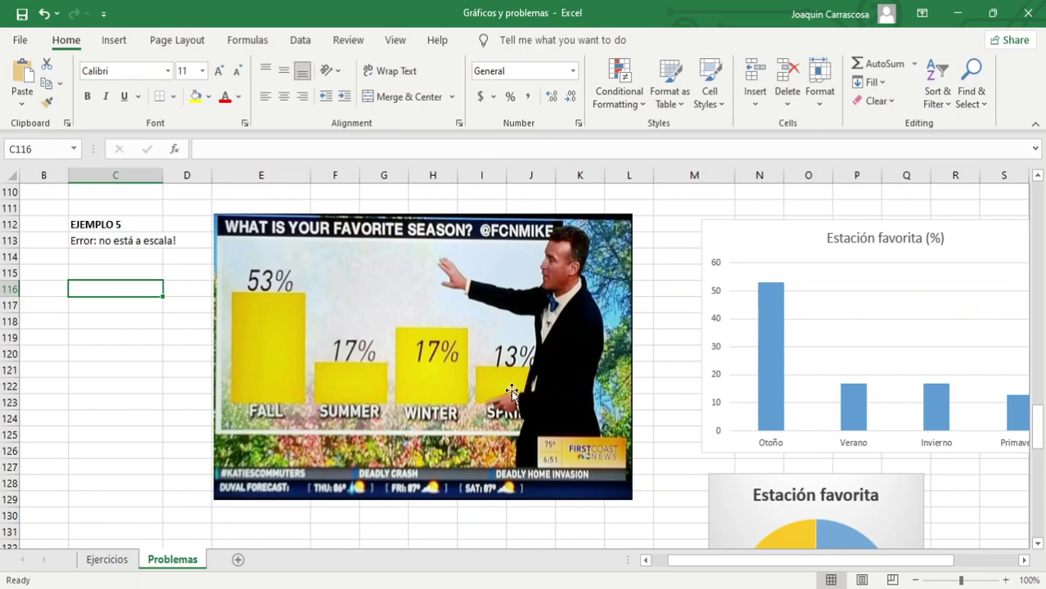
# Compare the favorite season image with the Estación favorita (%) column chart, inspecting the Otoño bar.
pyautogui.moveTo(817, 564); pyautogui.dragTo(897, 565)
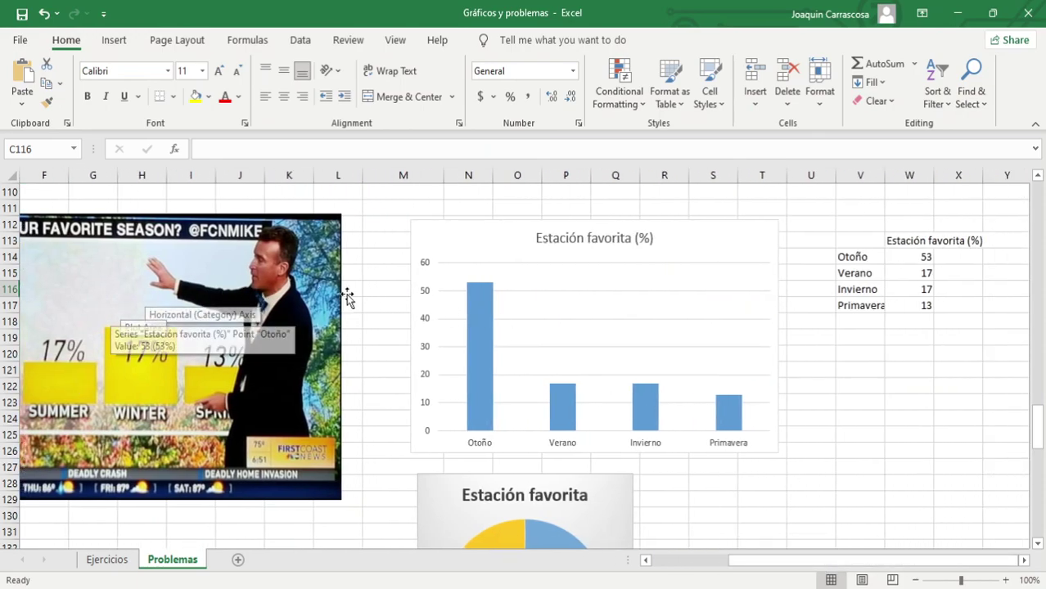
pyautogui.moveTo(752, 565); pyautogui.dragTo(739, 565)
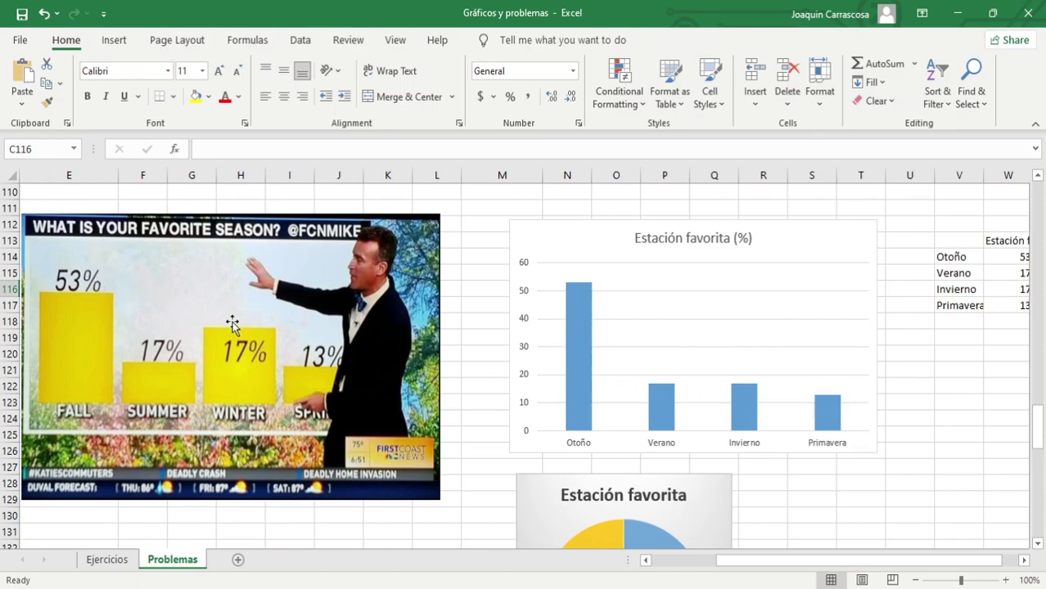
pyautogui.moveTo(720, 569); pyautogui.dragTo(761, 568)
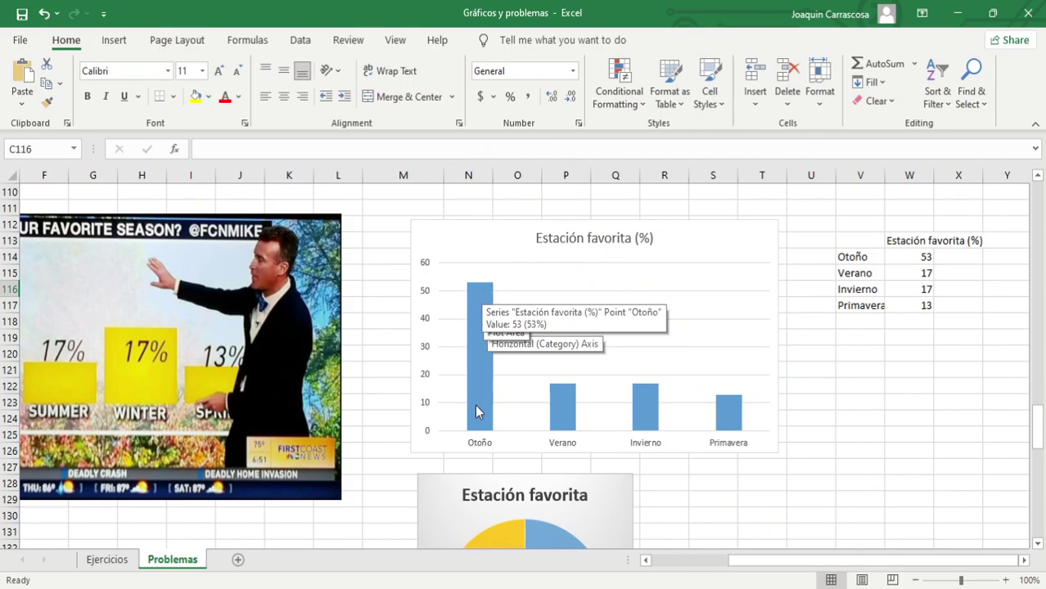
pyautogui.click(859, 467)
pyautogui.click(481, 328)
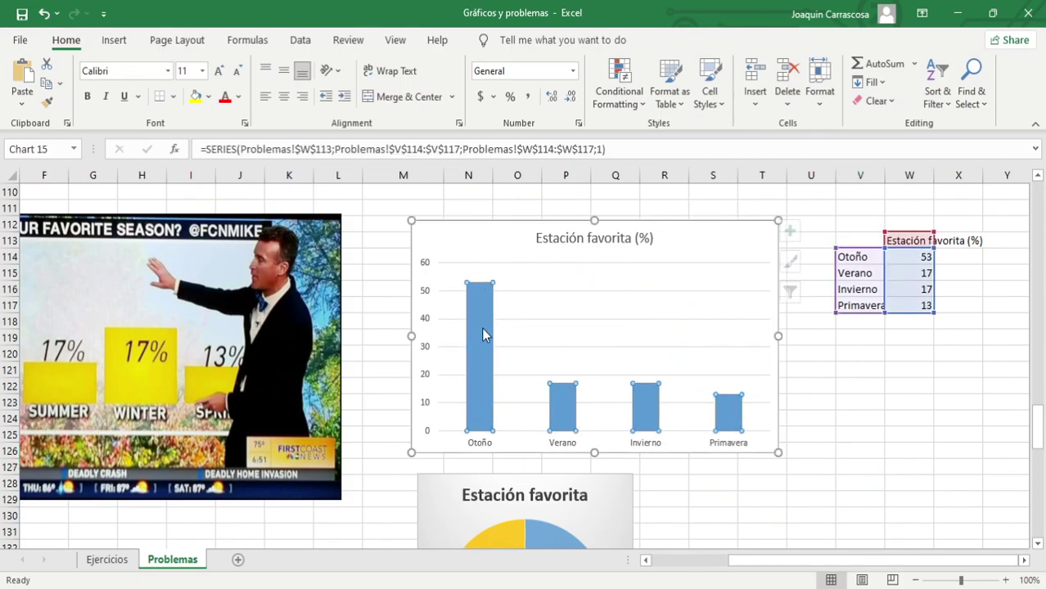
pyautogui.click(381, 313)
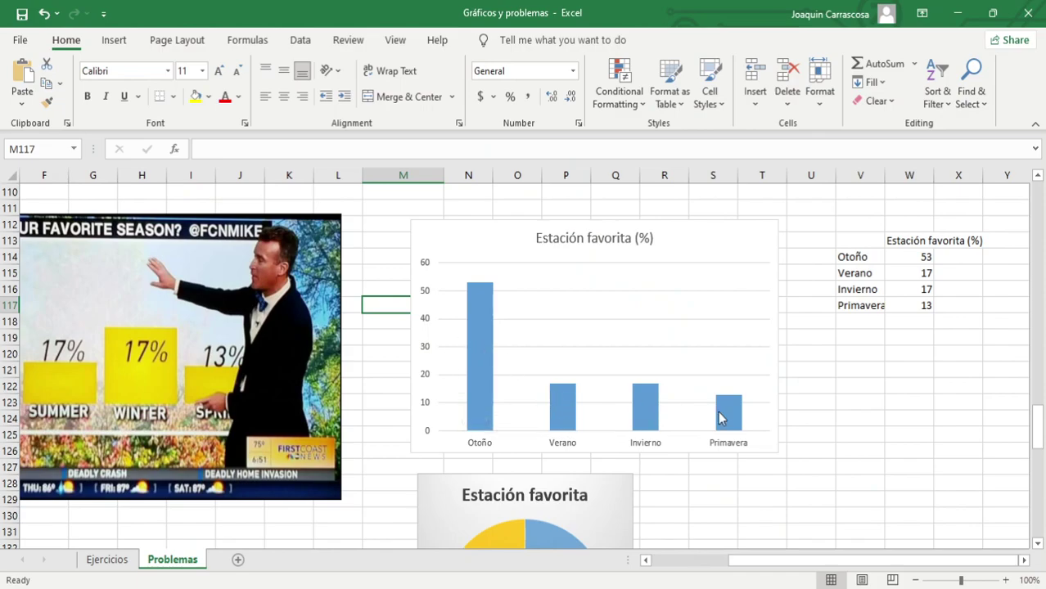
# Check the Estación favorita (%) source values for the four seasons and view the Estación favorita pie chart.
pyautogui.moveTo(917, 260); pyautogui.dragTo(909, 343)
pyautogui.click(891, 382)
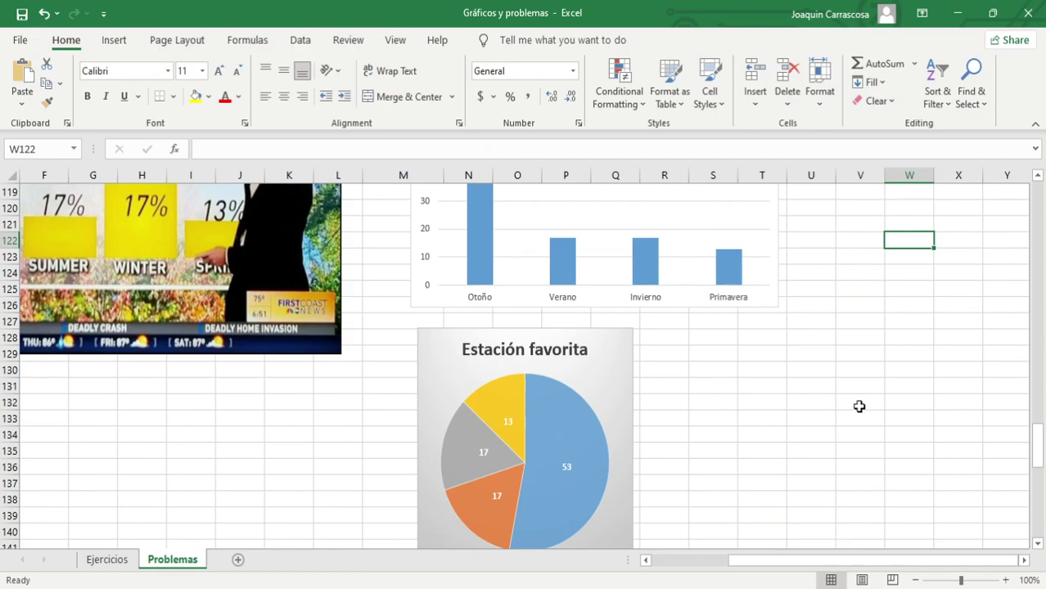
pyautogui.scroll(-1, 861, 407)
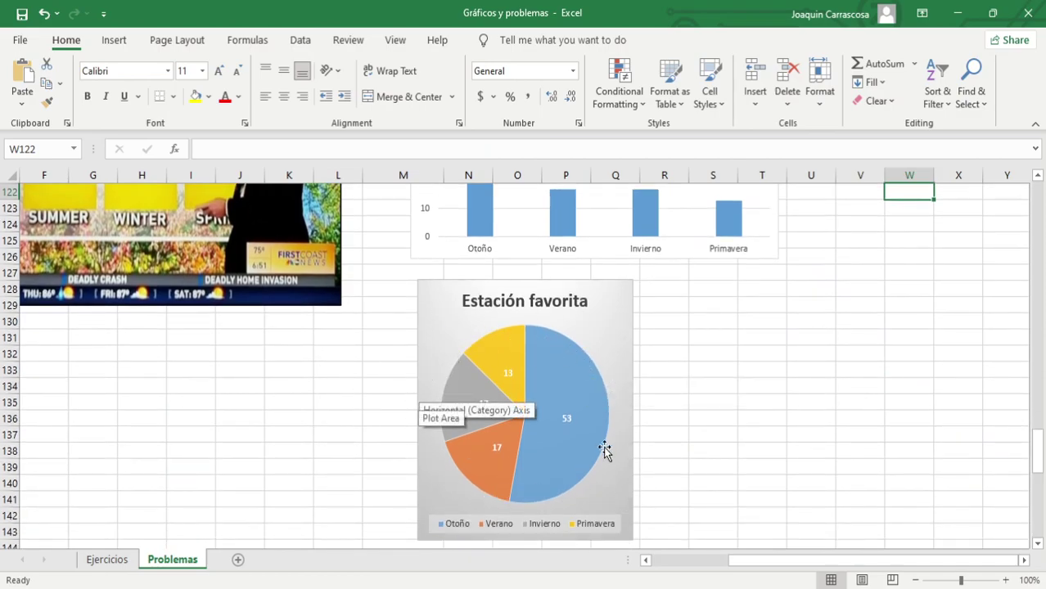
# Examine the Ejemplo 6 image of job and health insurance losses and its misleading double axis note.
pyautogui.moveTo(780, 566); pyautogui.dragTo(692, 566)
pyautogui.scroll(-4, 483, 362)
pyautogui.scroll(-7, 483, 363)
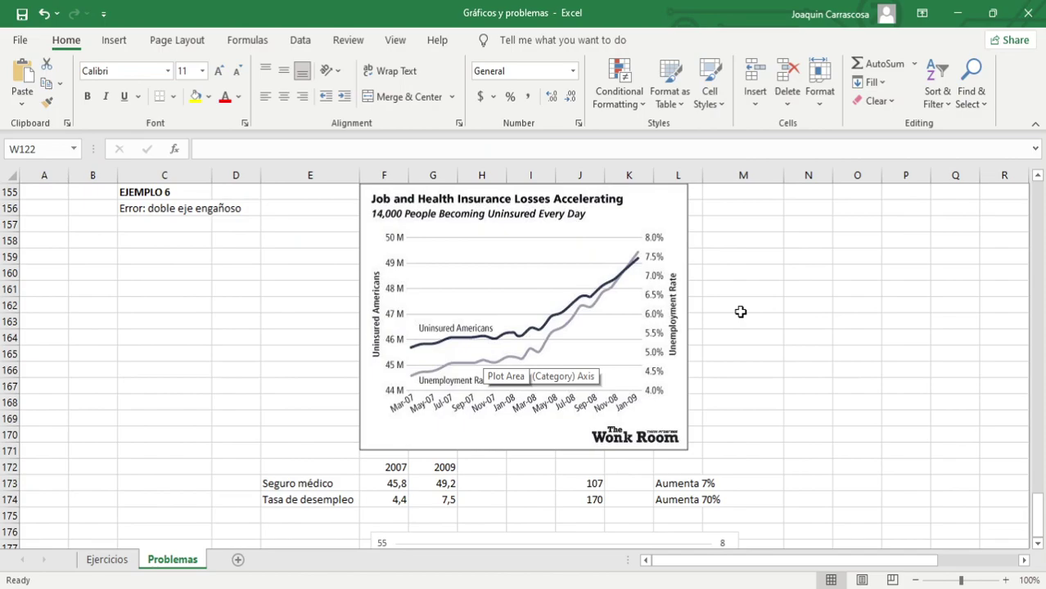
pyautogui.moveTo(165, 259); pyautogui.dragTo(166, 329)
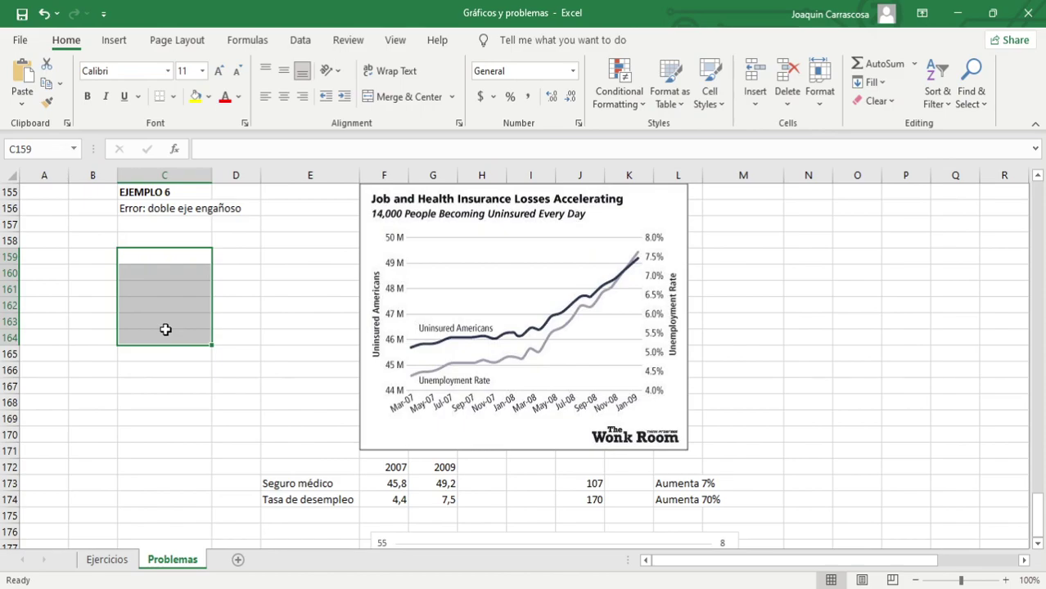
pyautogui.click(166, 330)
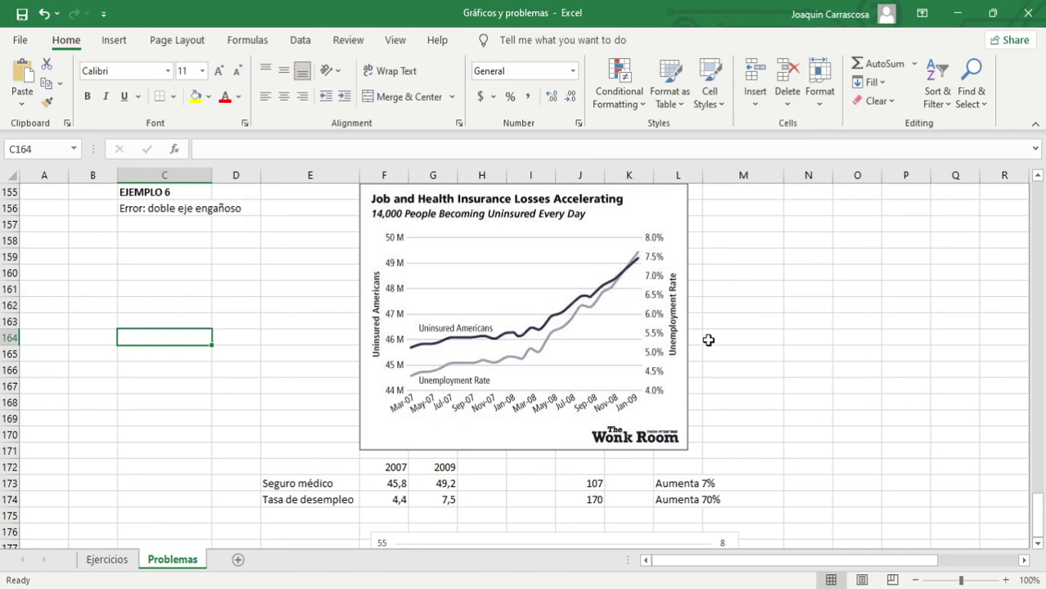
# Compare the 2007 and 2009 values of Seguro médico and Tasa de desempleo with their percentage increase notes.
pyautogui.moveTo(318, 484); pyautogui.dragTo(454, 484)
pyautogui.click(675, 485)
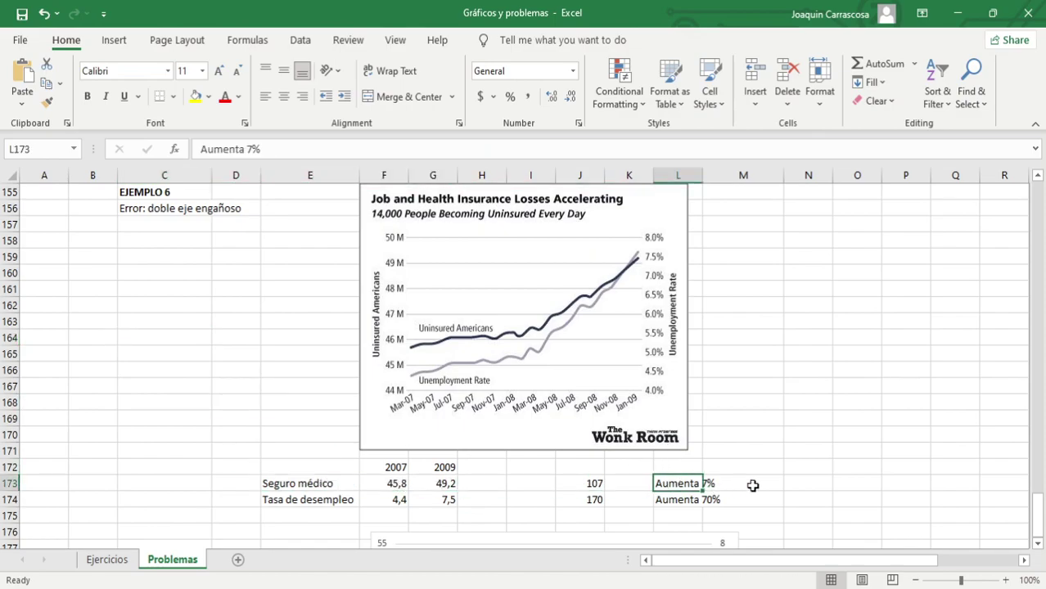
pyautogui.moveTo(759, 486); pyautogui.dragTo(679, 487)
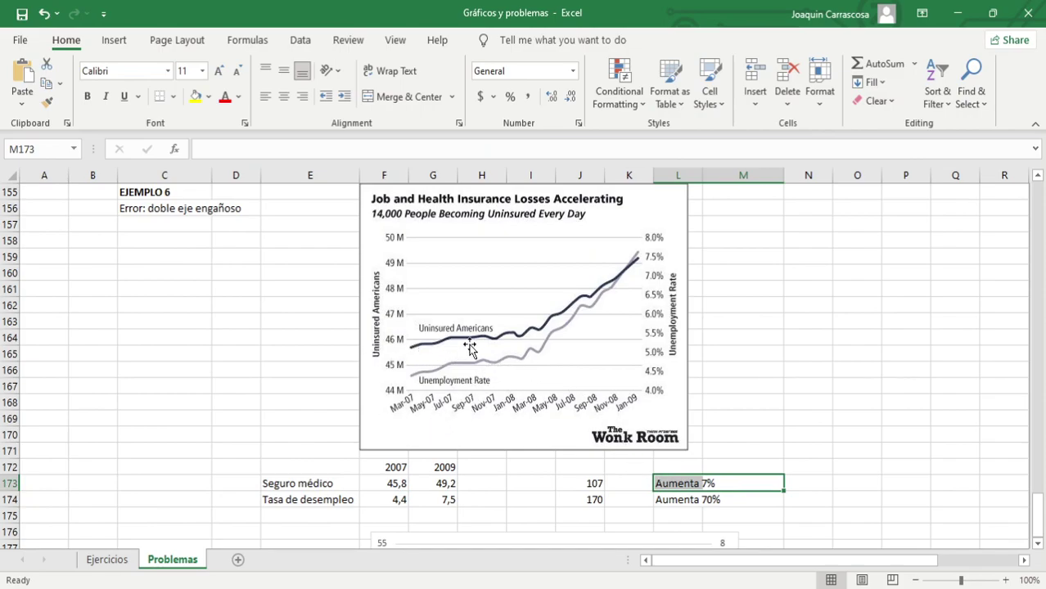
pyautogui.click(817, 301)
pyautogui.moveTo(347, 503); pyautogui.dragTo(438, 497)
pyautogui.click(661, 500)
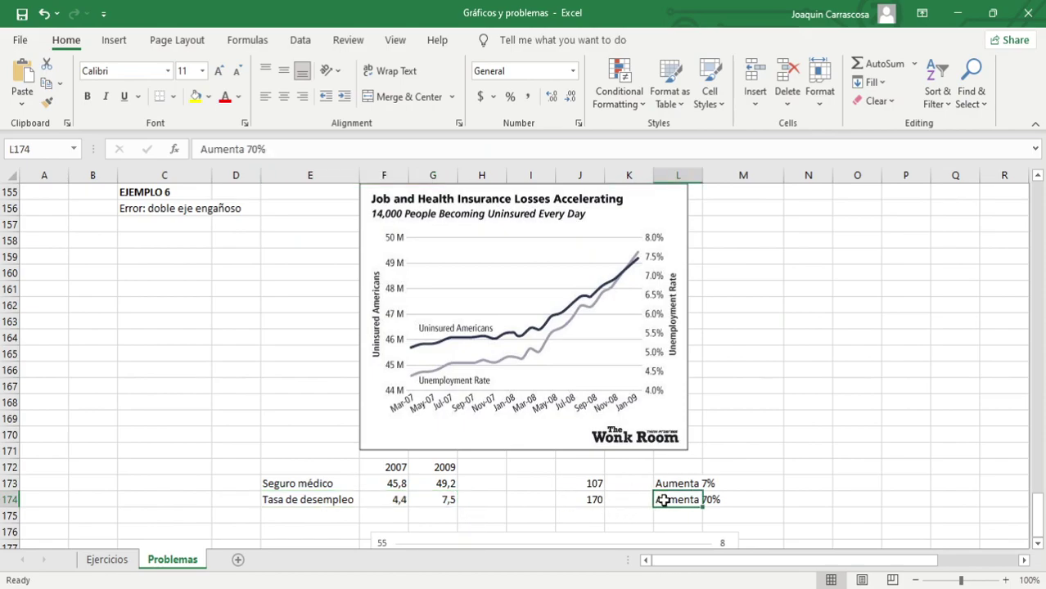
pyautogui.moveTo(675, 484); pyautogui.dragTo(674, 498)
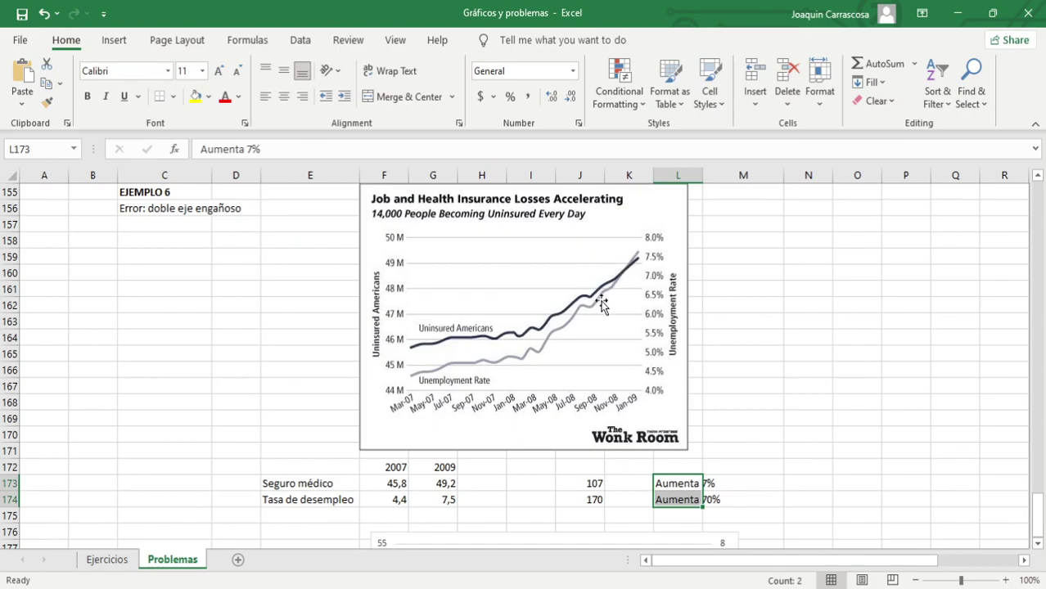
pyautogui.click(810, 340)
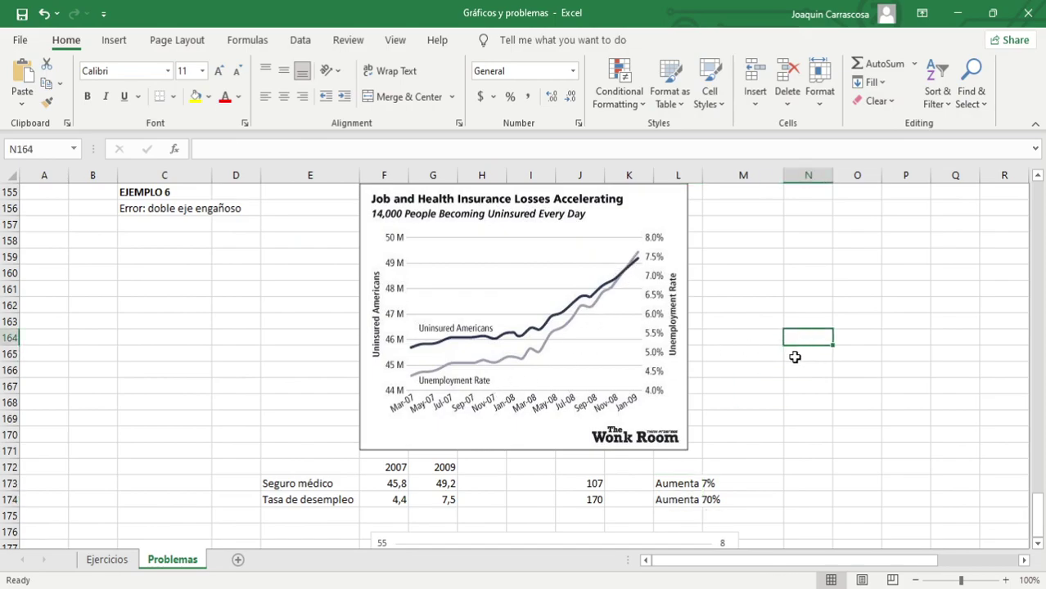
# Examine the double-axis line chart of Seguro médico and Tasa de desempleo, and return to the Ejemplo 6 image.
pyautogui.scroll(-5, 777, 382)
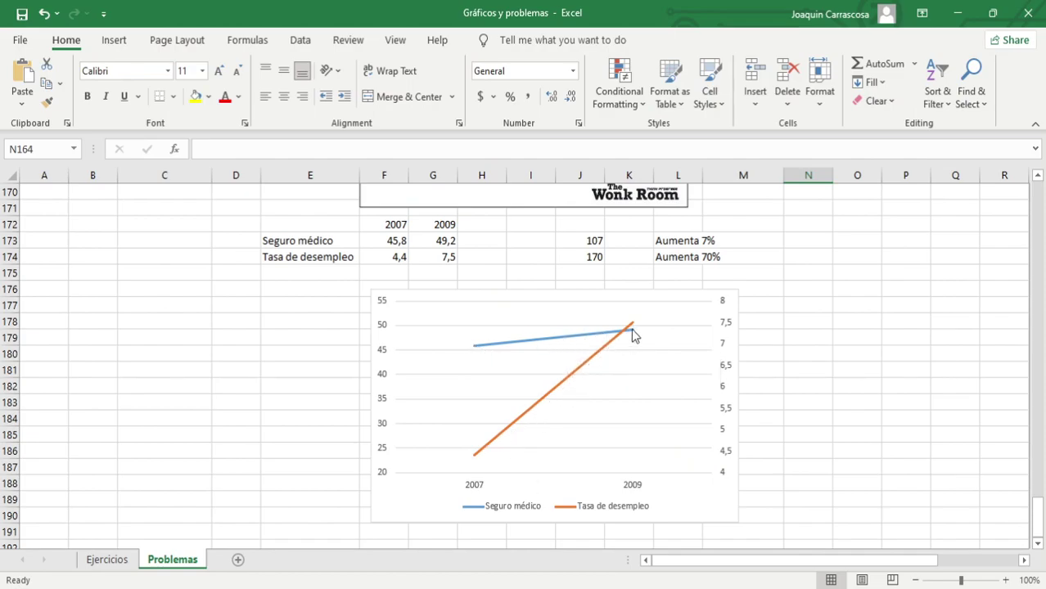
pyautogui.scroll(6, 630, 409)
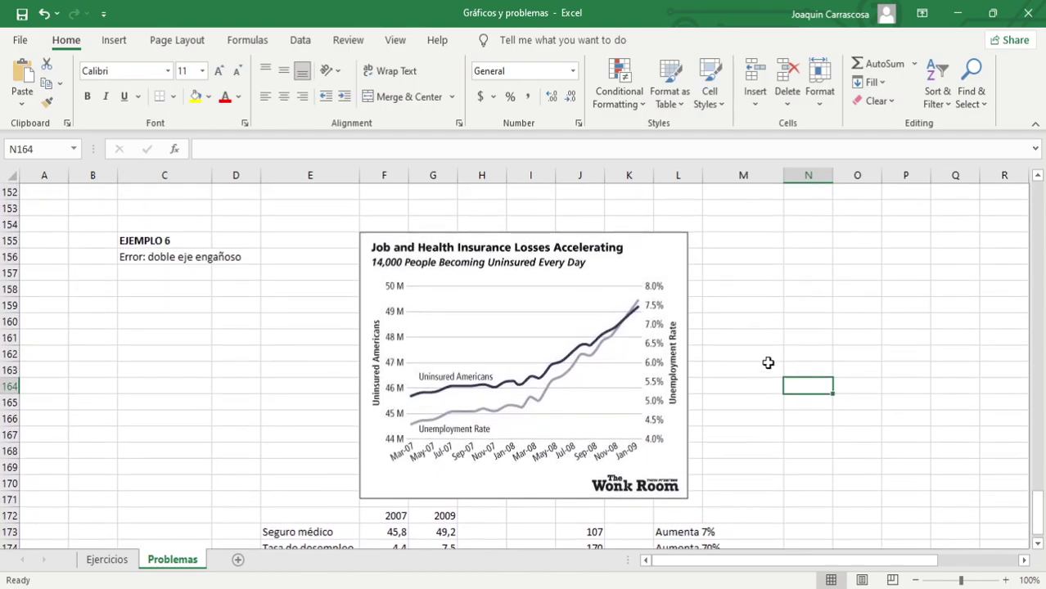
pyautogui.click(770, 355)
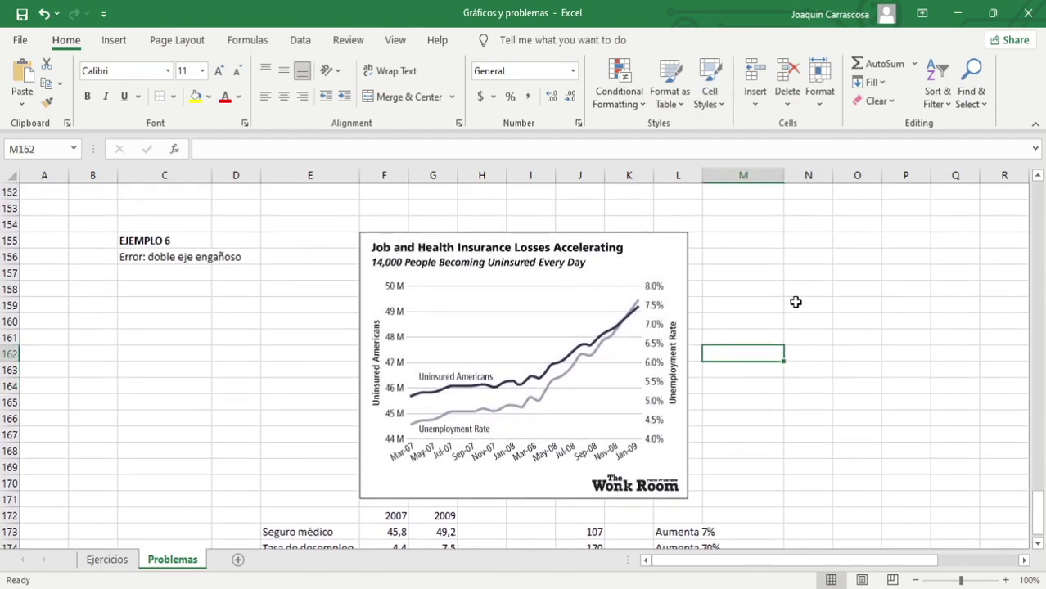